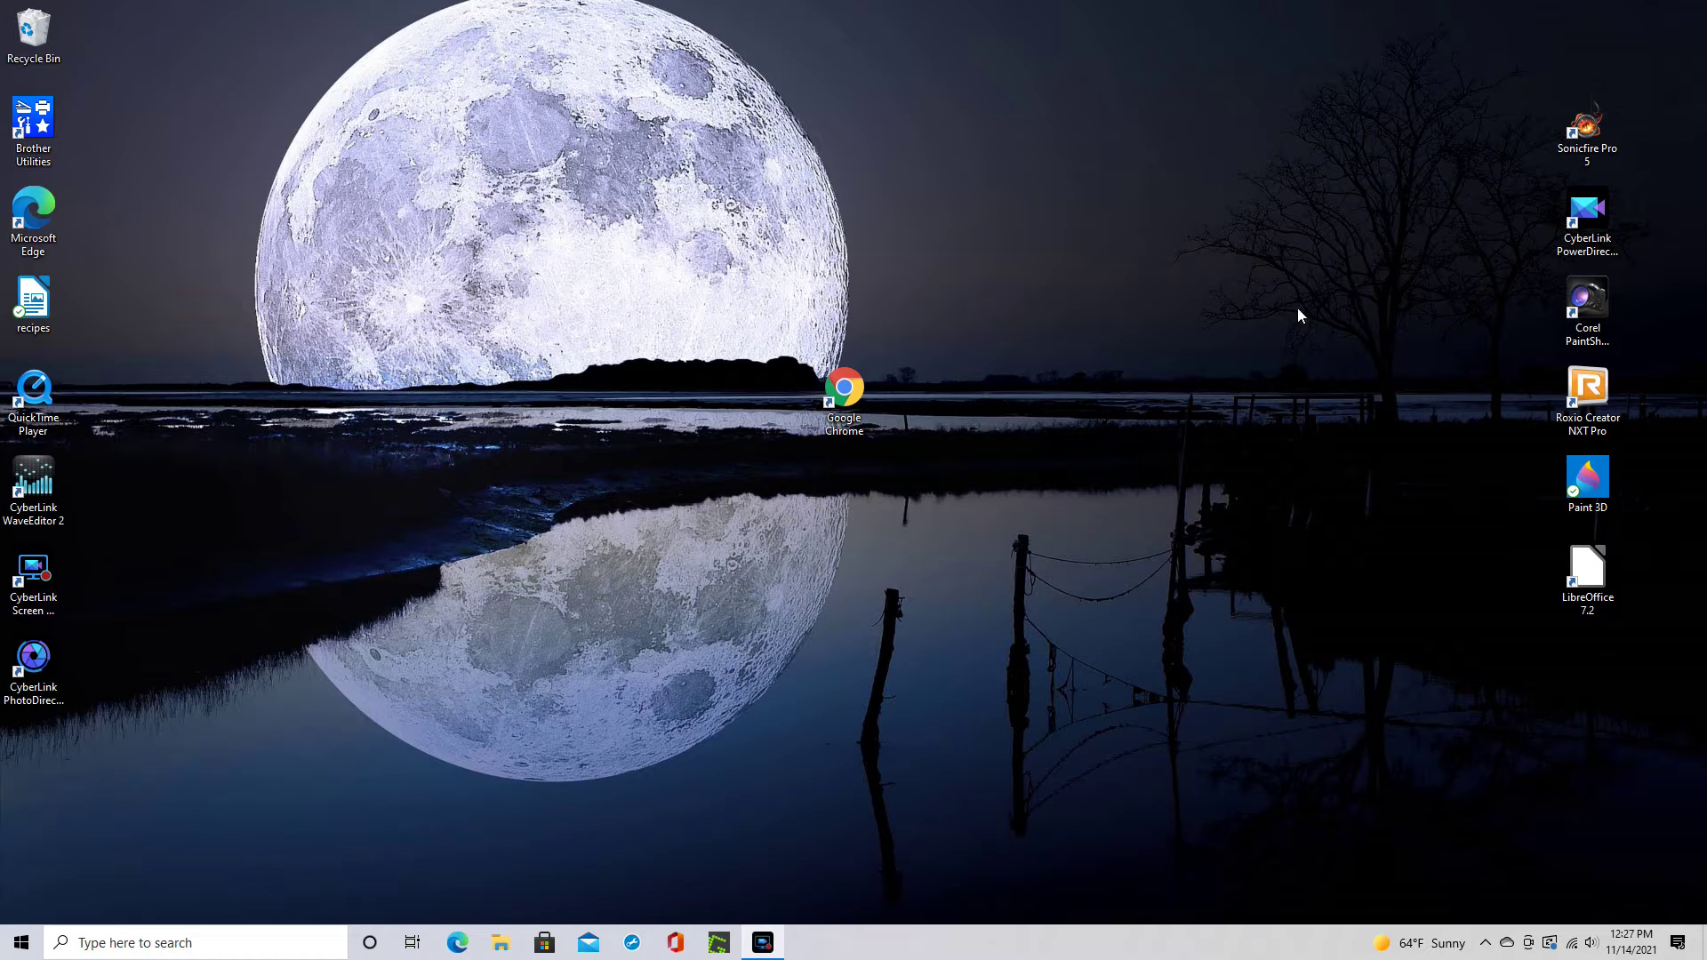
Step: Launch CyberLink PowerDirector 14 from its desktop shortcut
double_click(1585, 224)
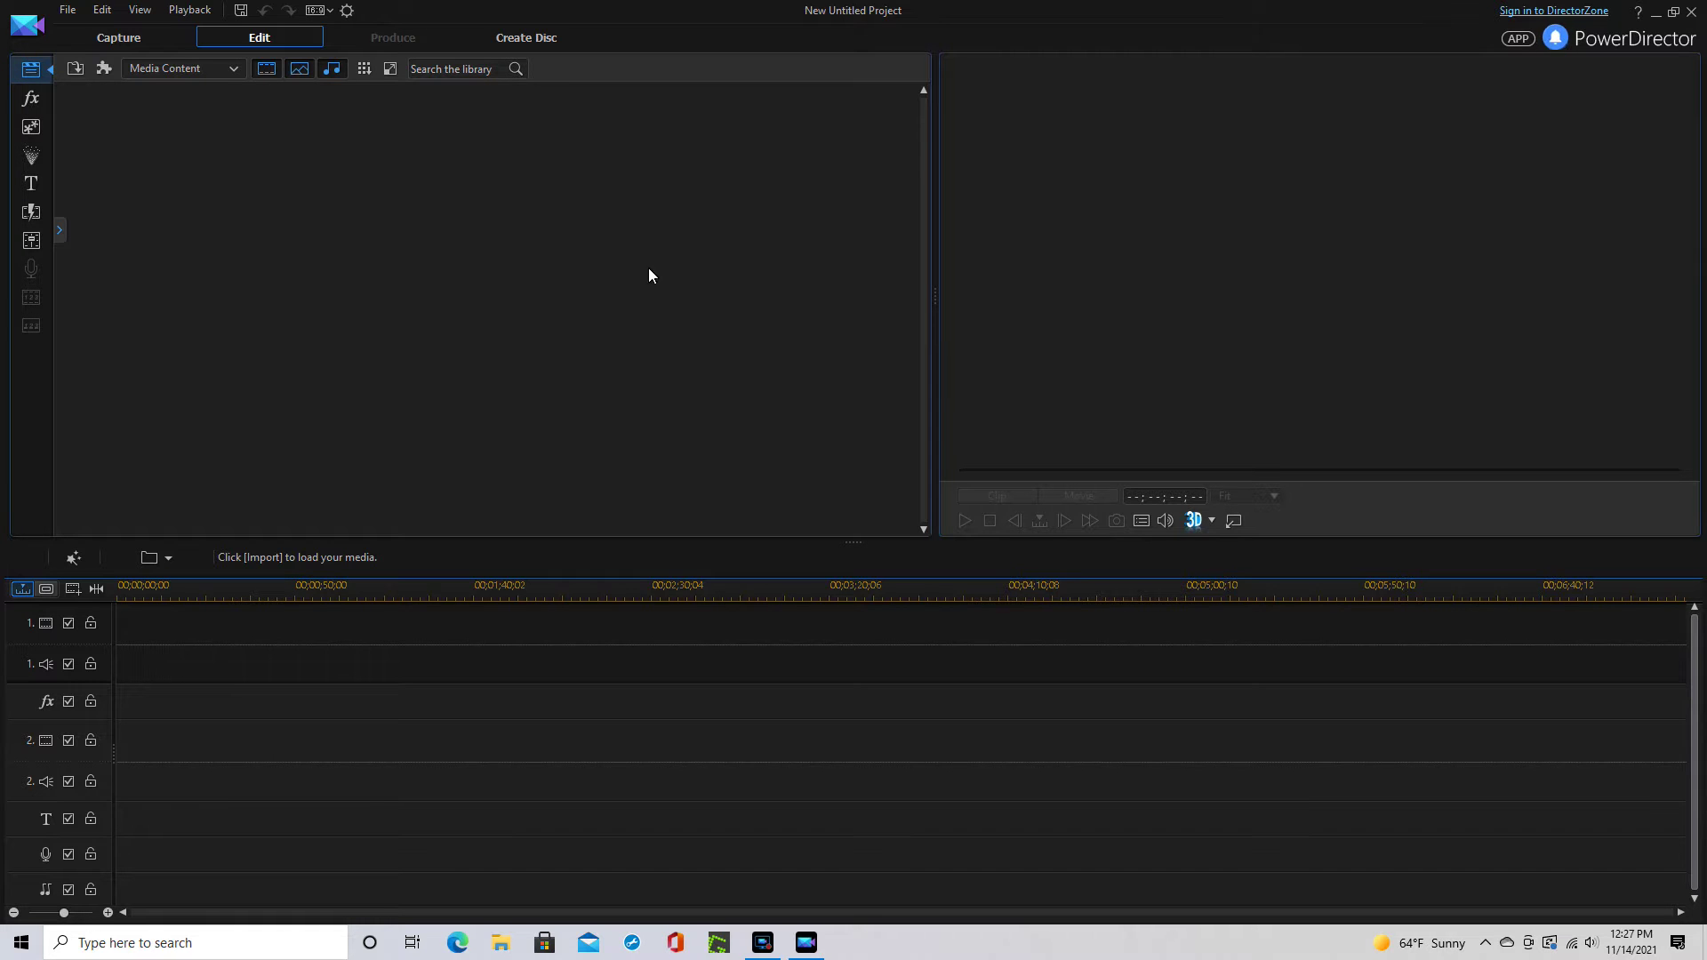
Step: Load started.pds from the recent files so its two clips fill the media library
left_click(75, 69)
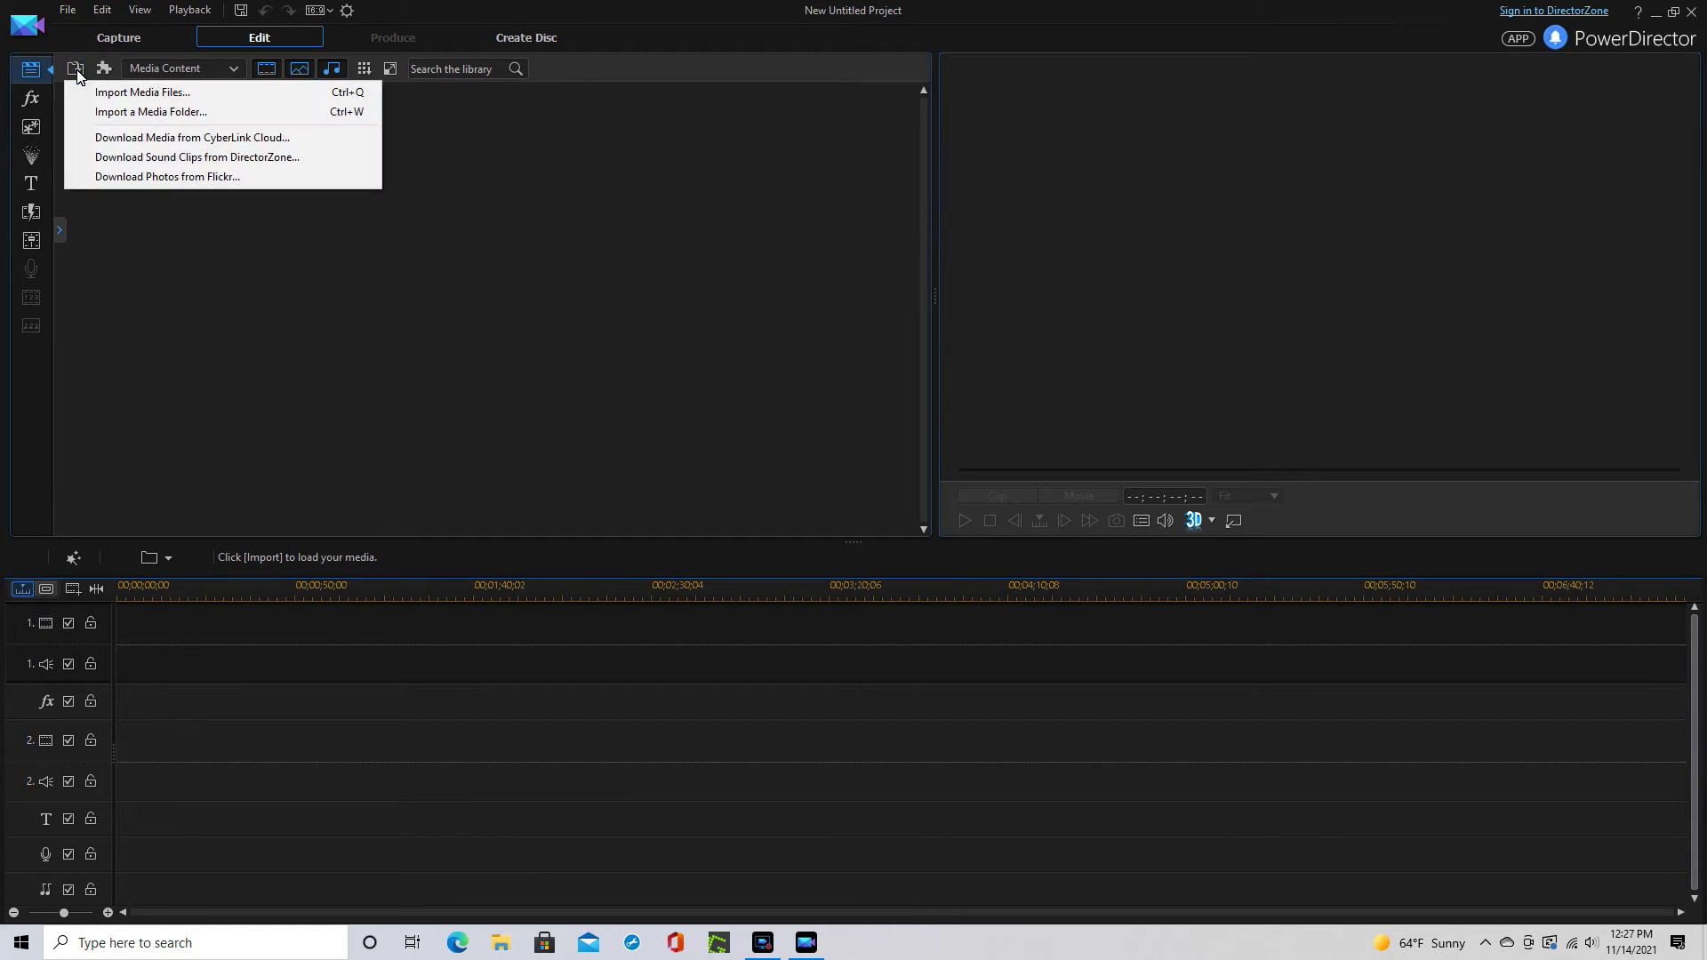
left_click(69, 15)
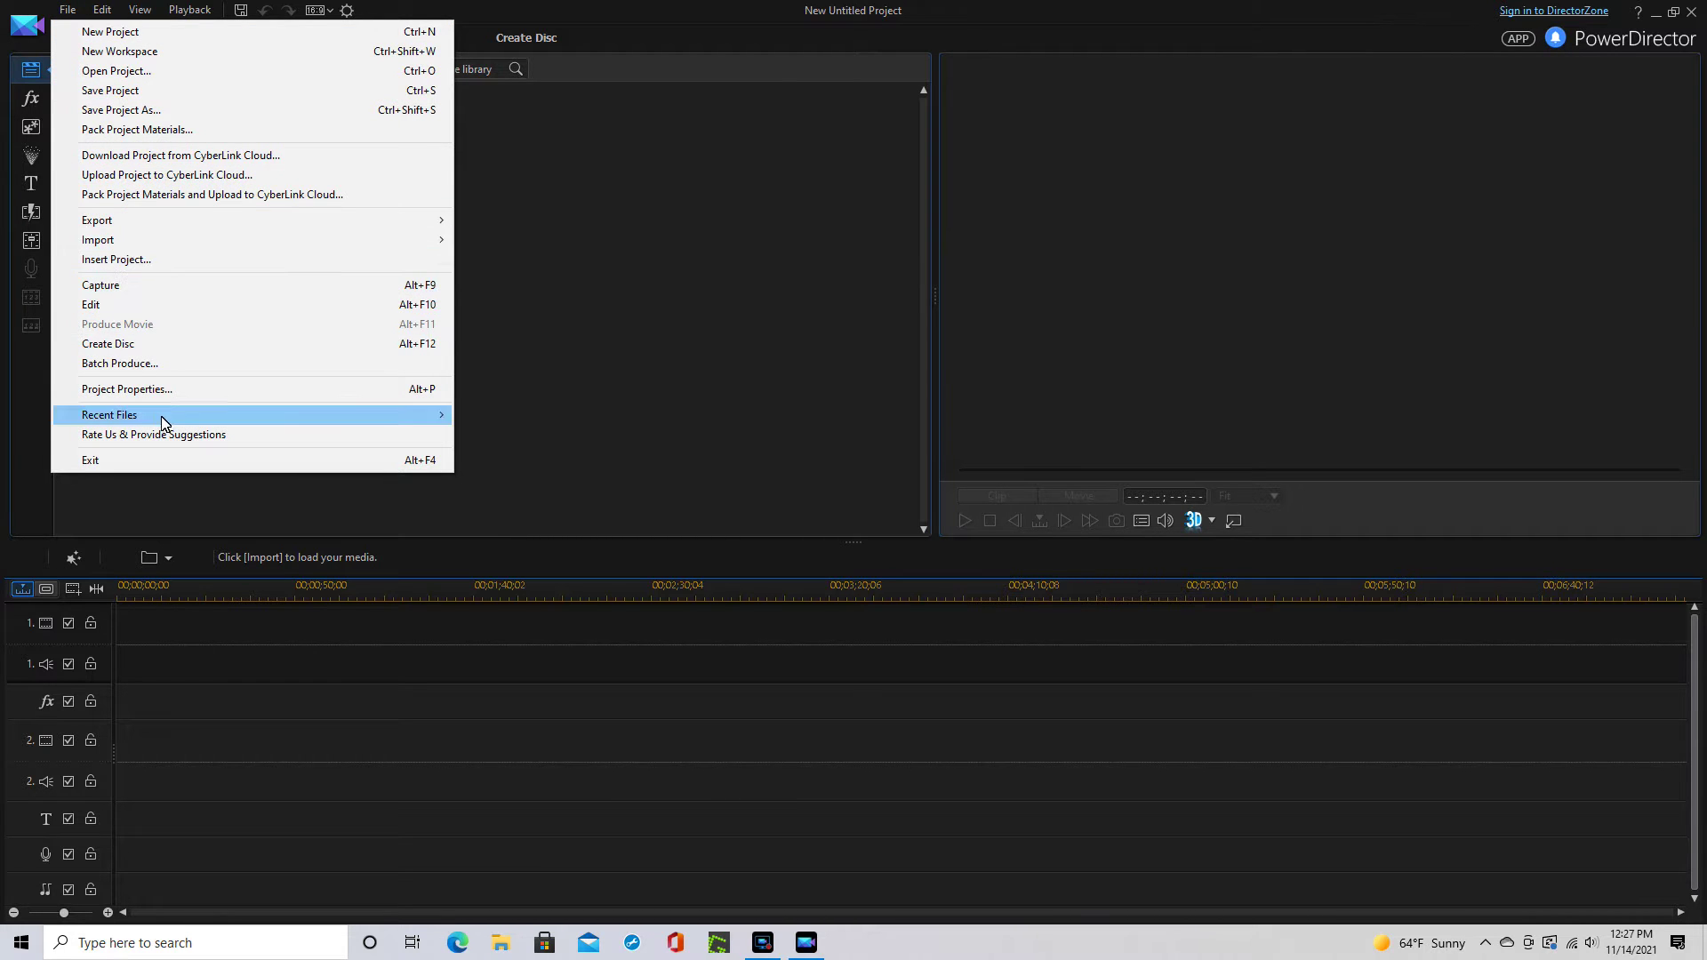
mouse_move(109, 415)
left_click(589, 418)
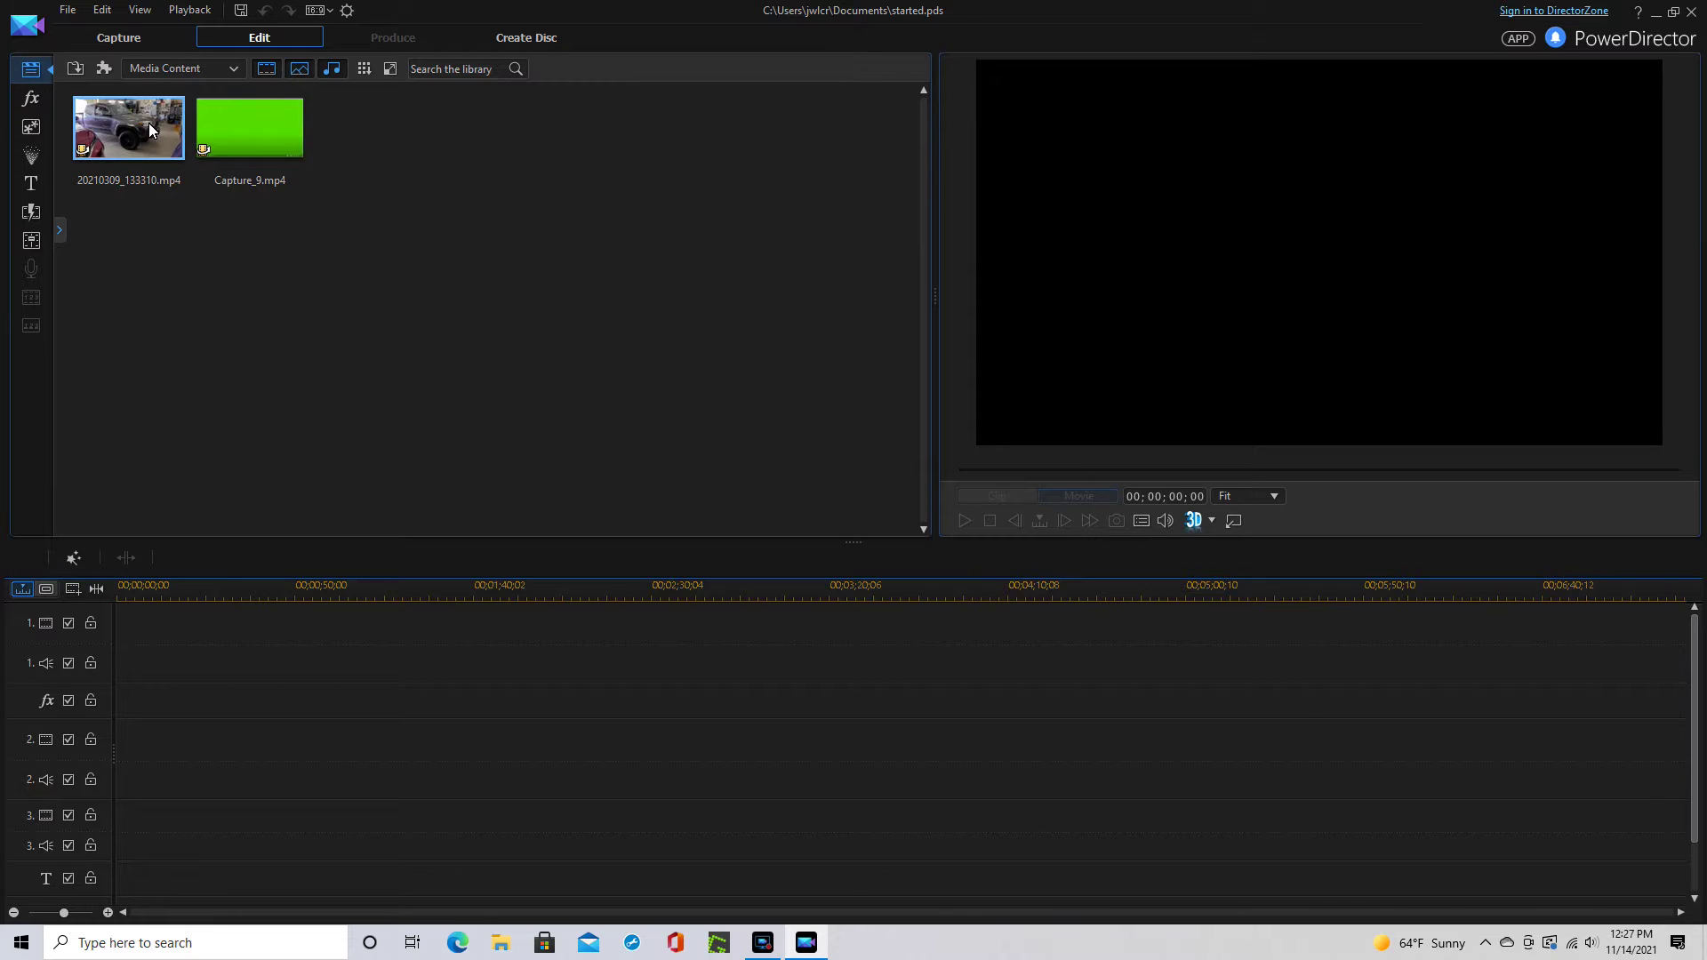
Step: Place the truck mp4 on track 1 and Capture_9.mp4 on track 2 near its end, then preview
left_click_drag(141, 130, 123, 653)
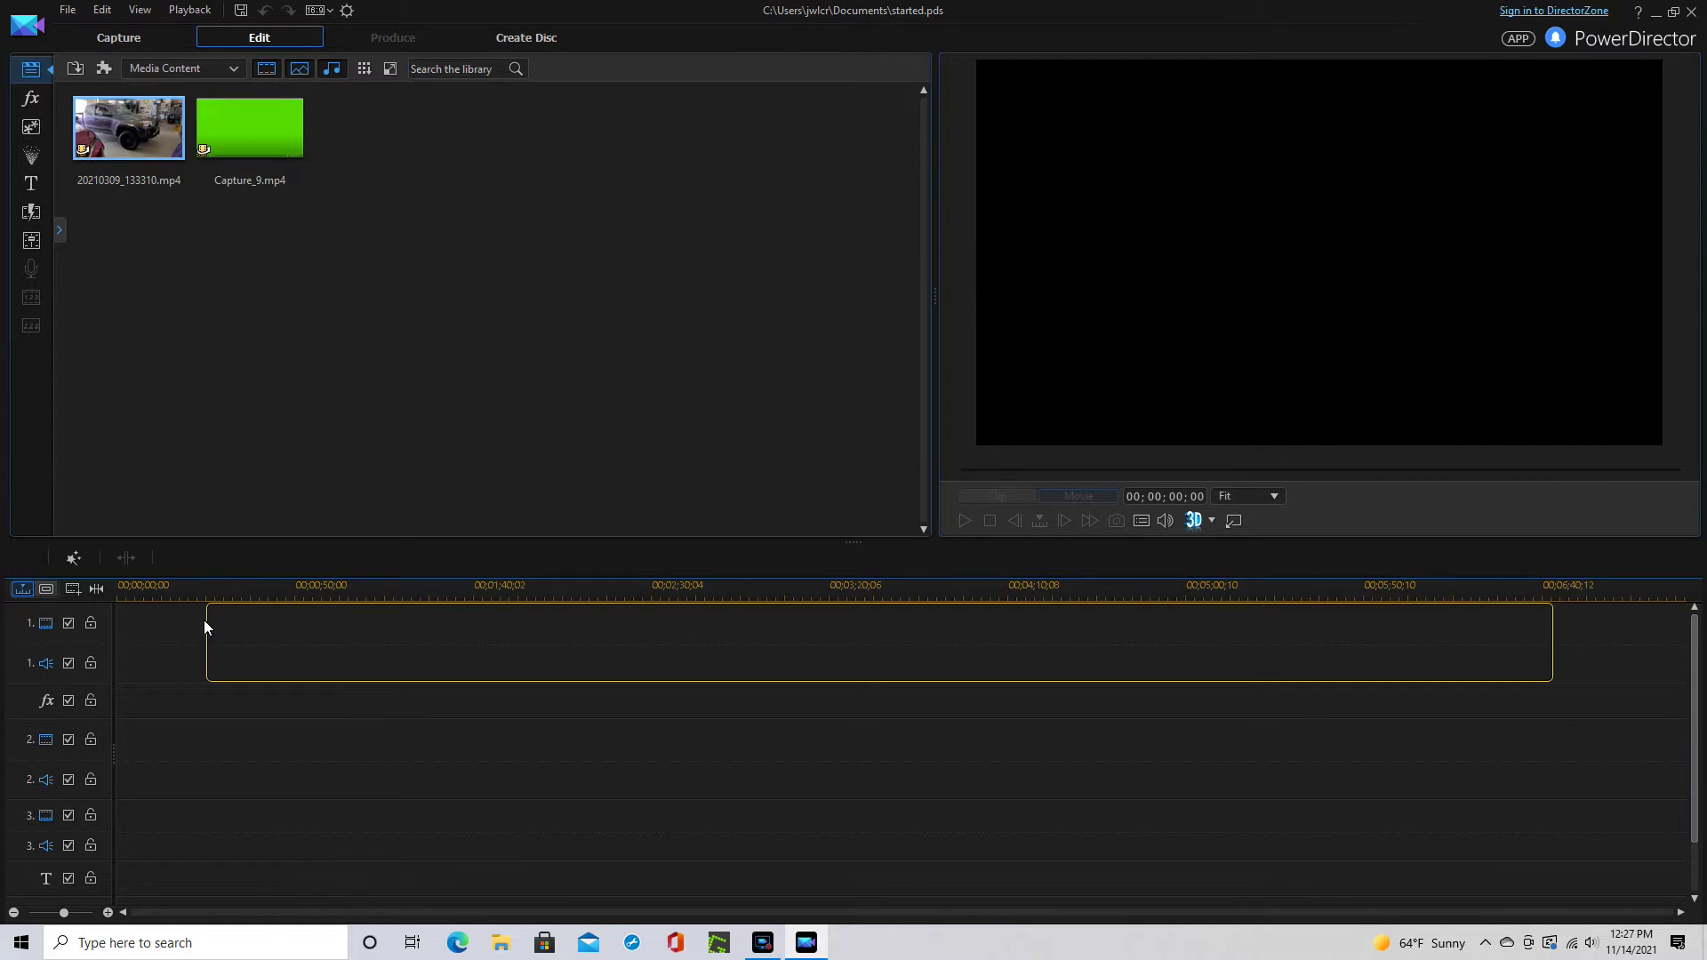
left_click_drag(123, 653, 123, 654)
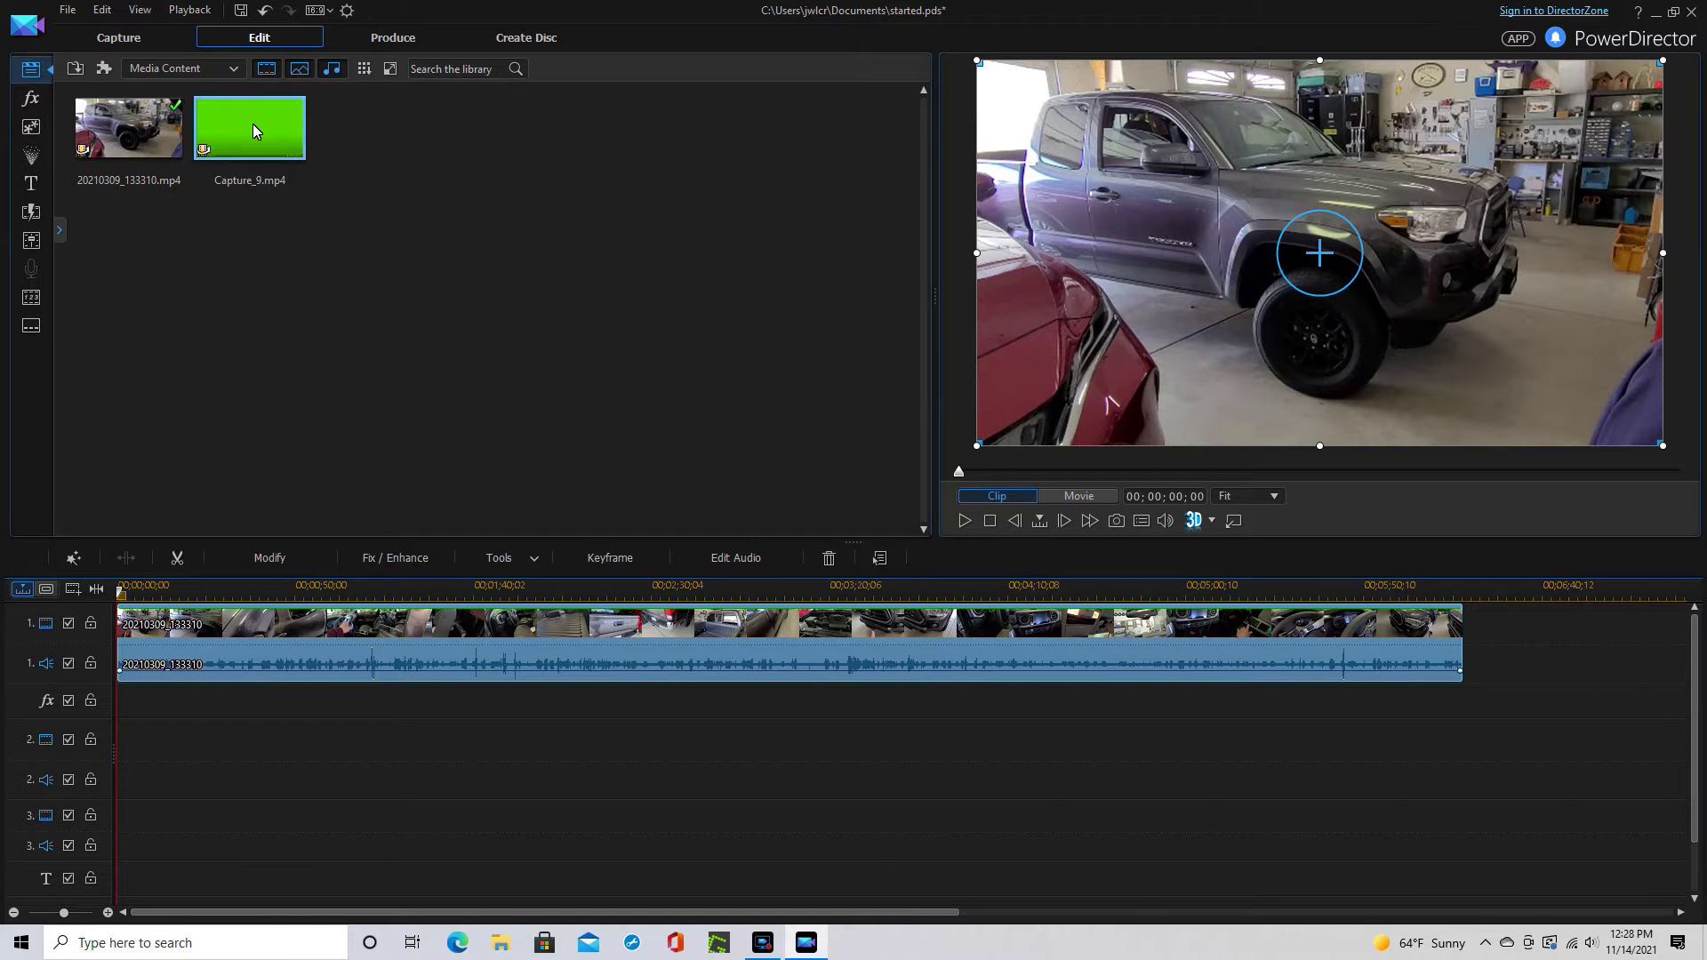
mouse_move(253, 124)
left_mouse_down()
mouse_move(732, 682)
mouse_move(1329, 834)
mouse_move(1403, 776)
left_mouse_up()
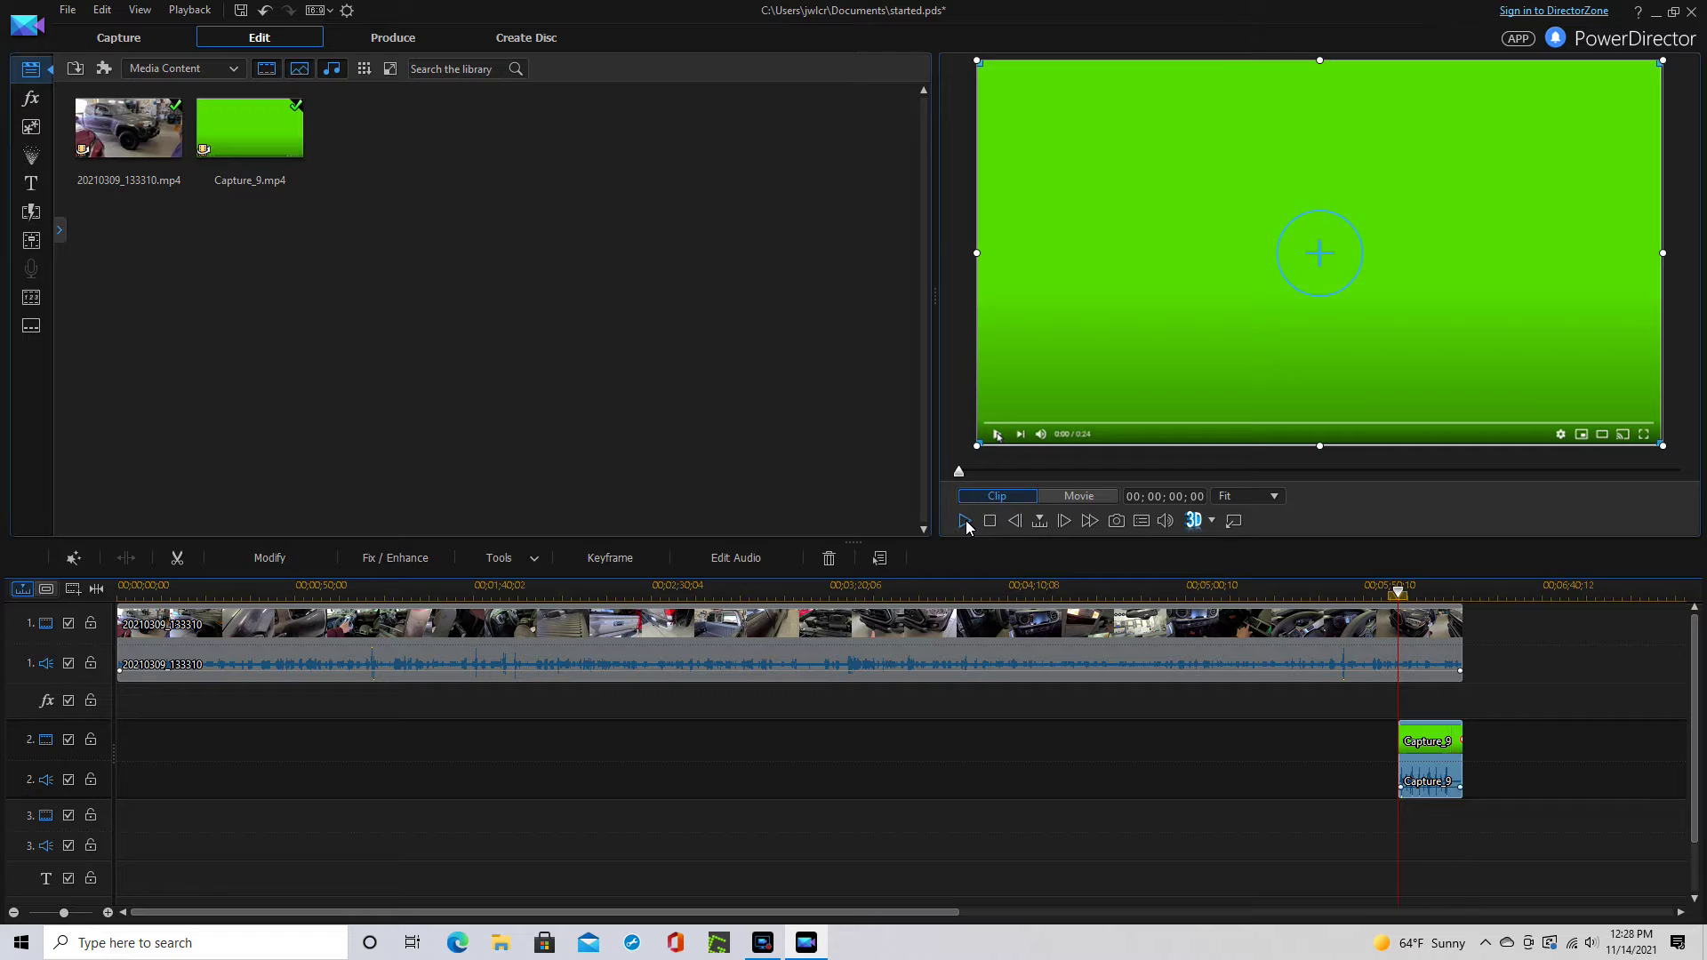
left_click(967, 523)
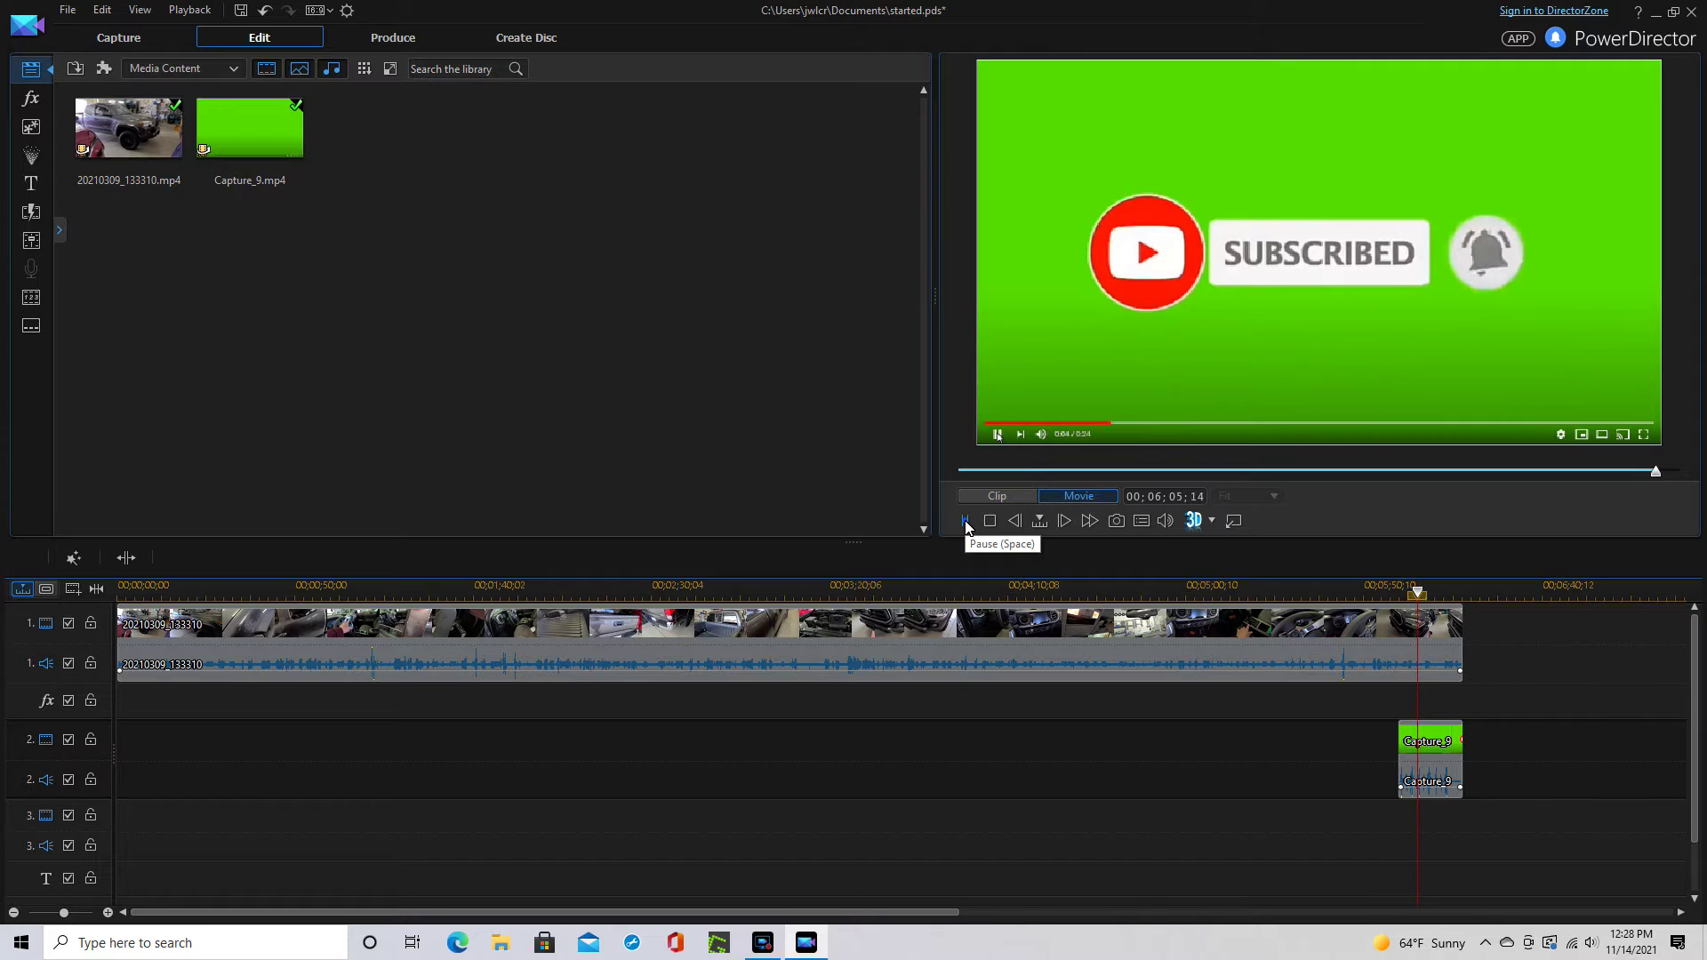
left_click(967, 522)
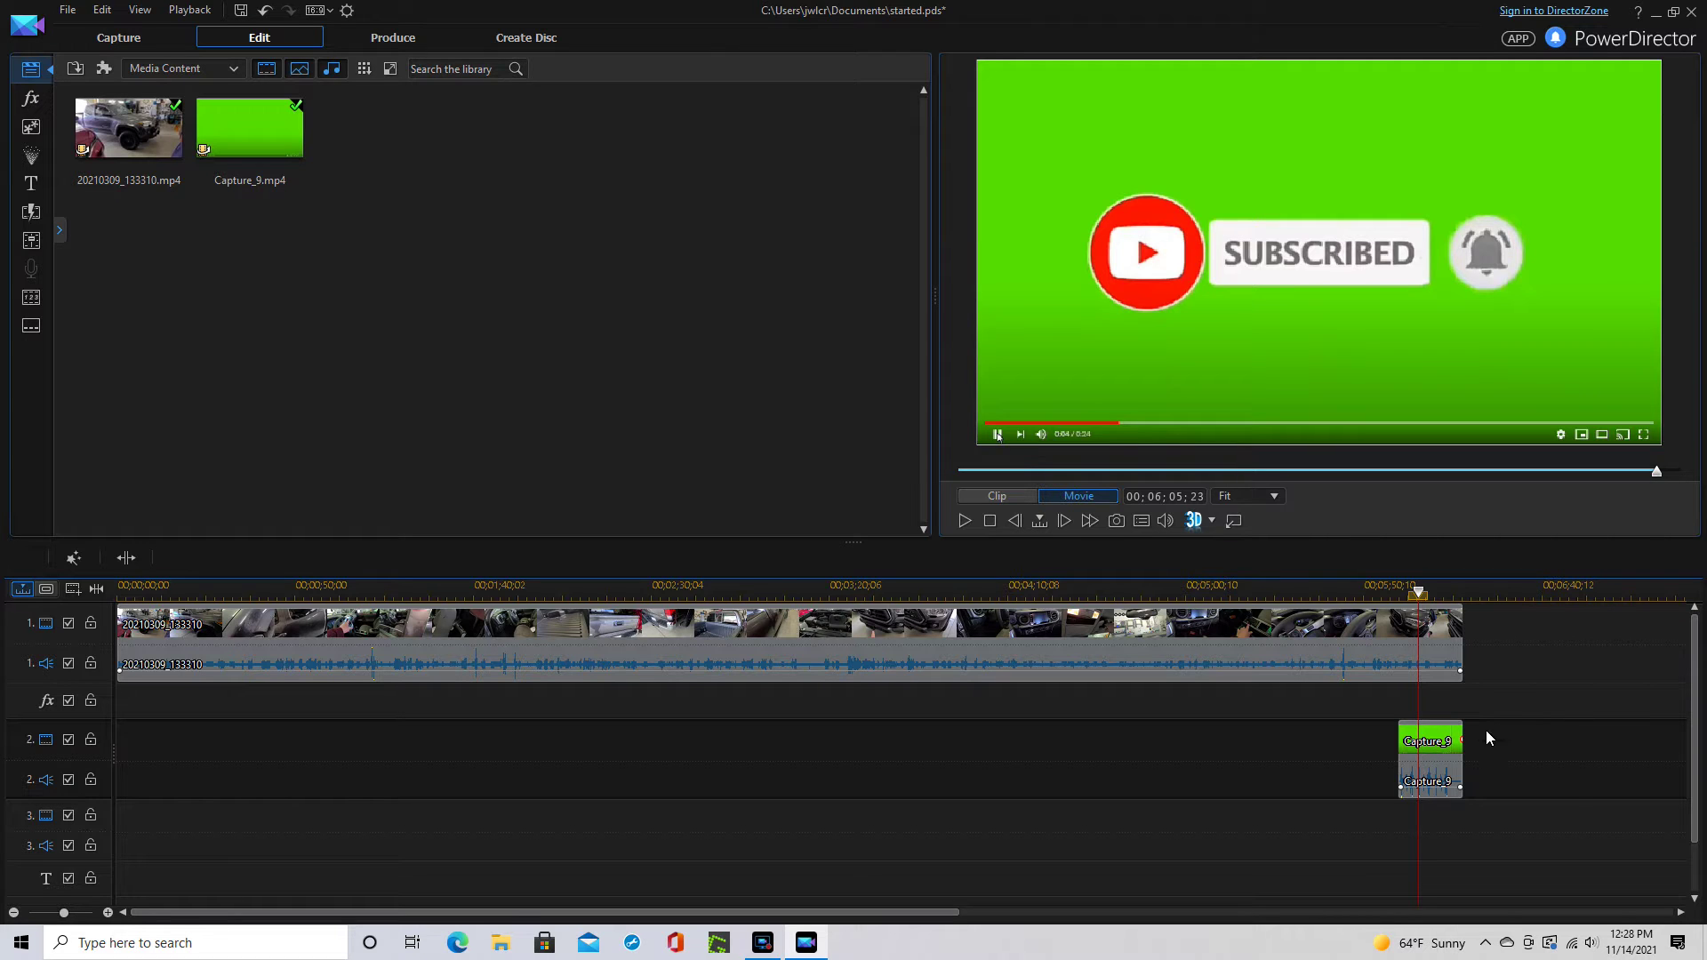
mouse_move(1429, 747)
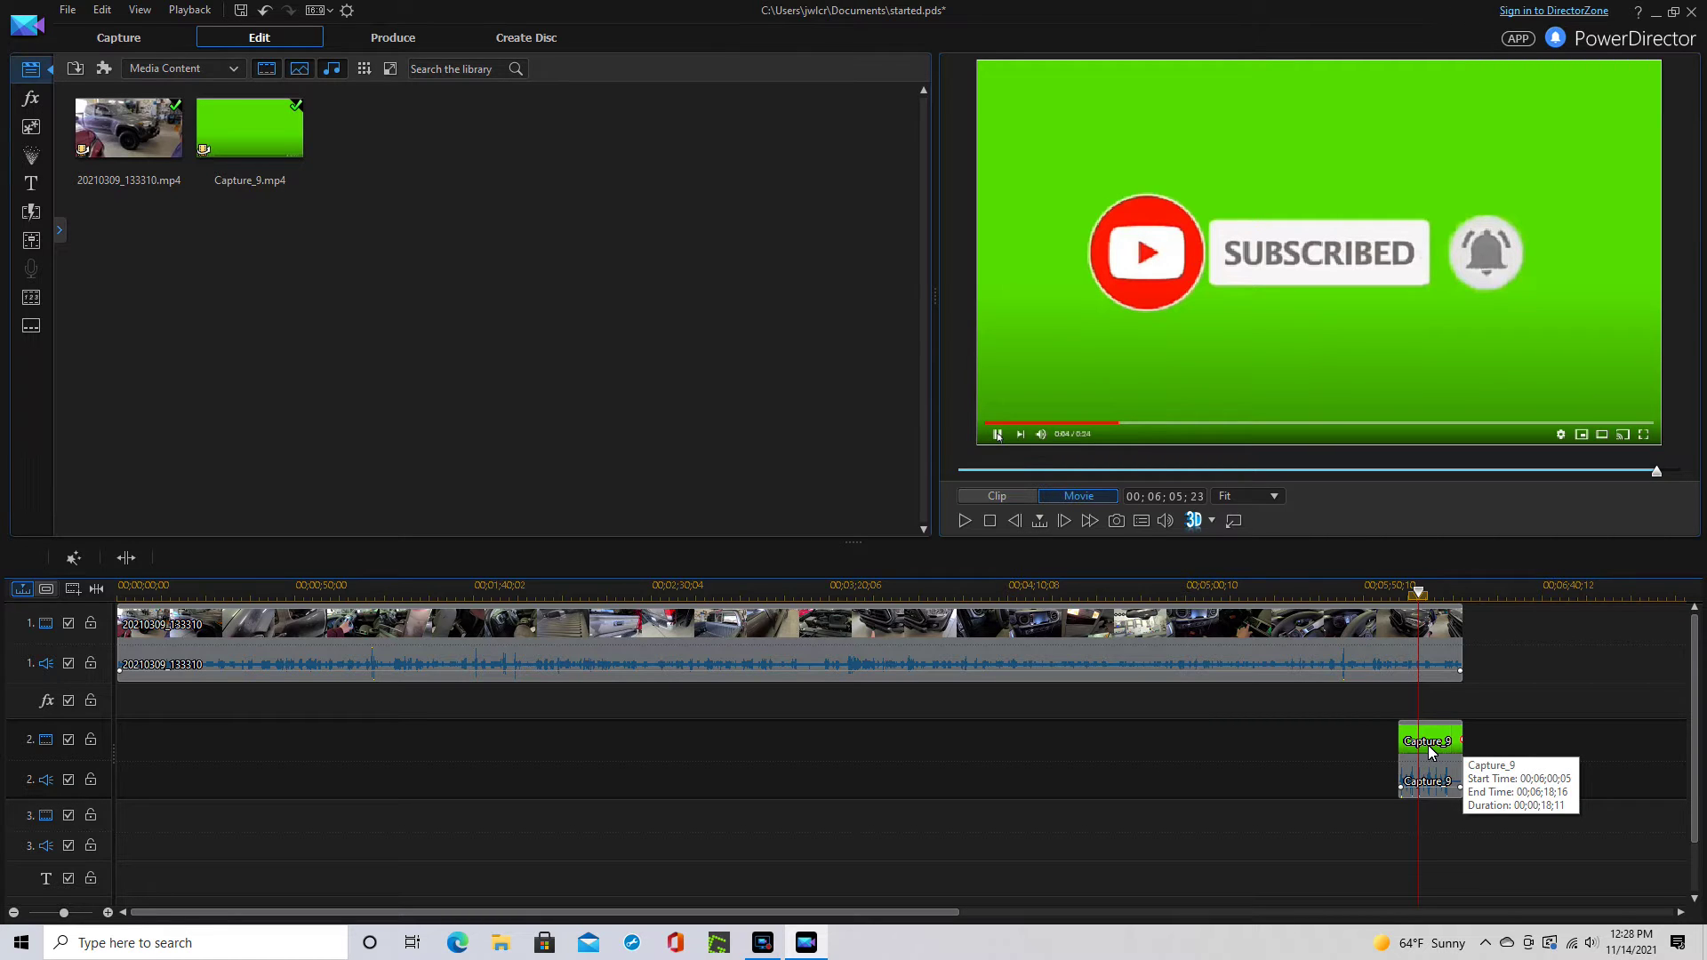
Step: In PiP Designer enable Chroma Key on Capture_9, sample the green background, and save
double_click(1432, 752)
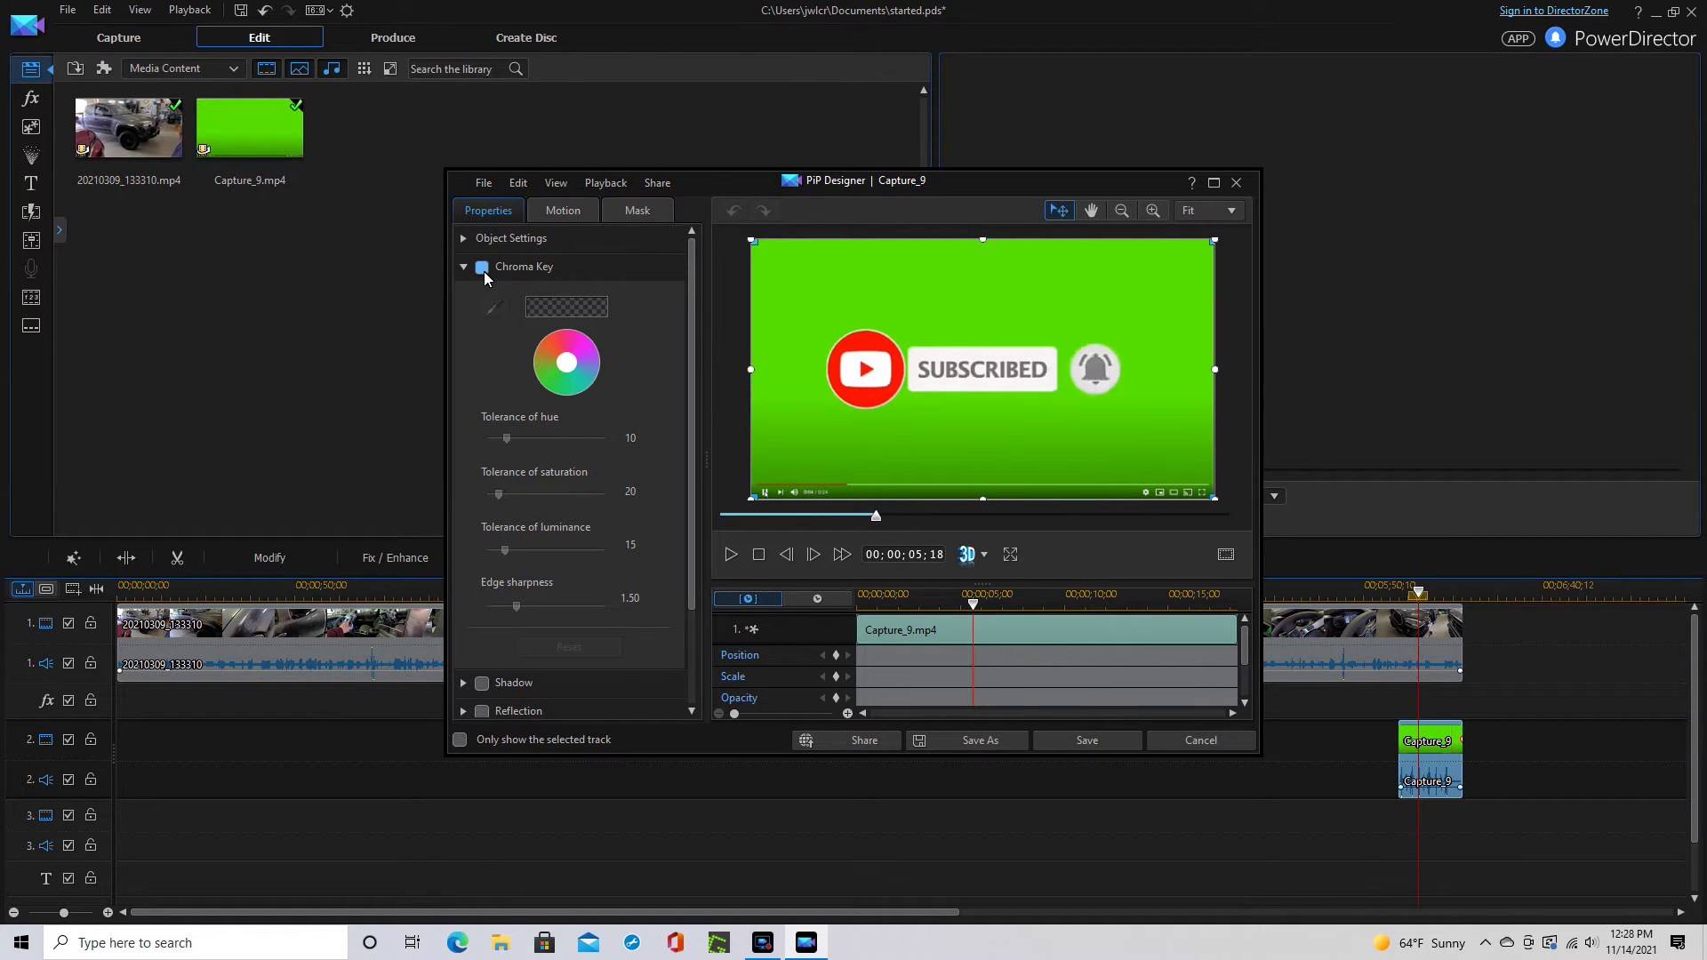
left_click(482, 268)
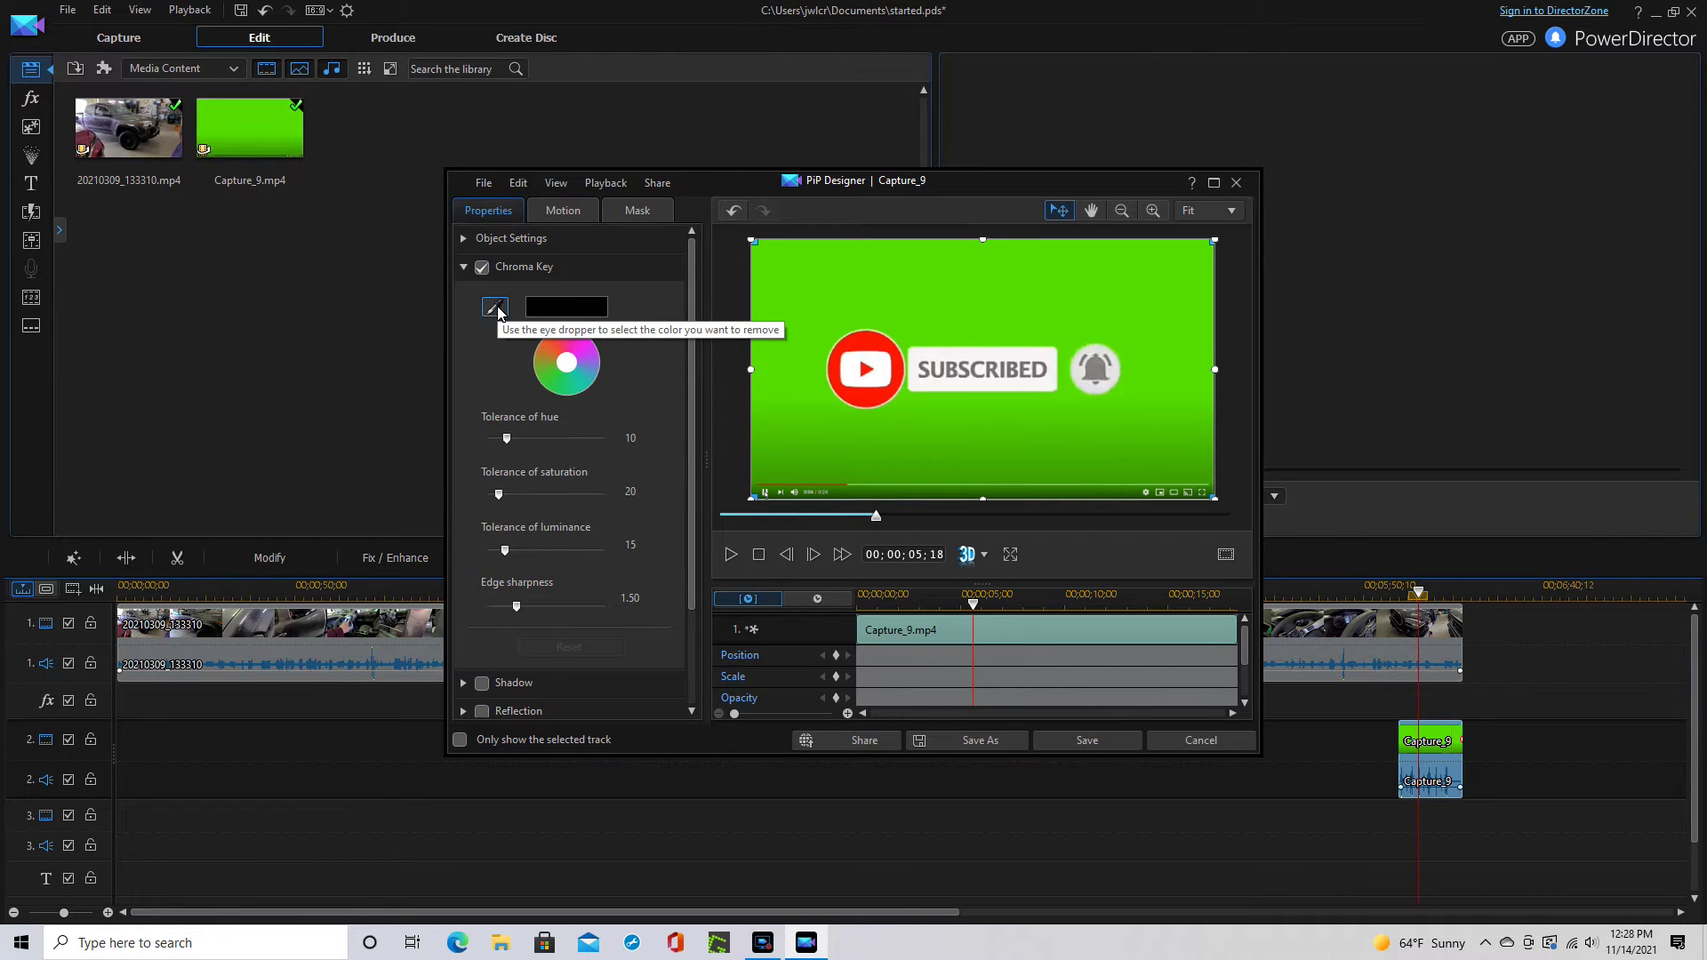
left_click(498, 311)
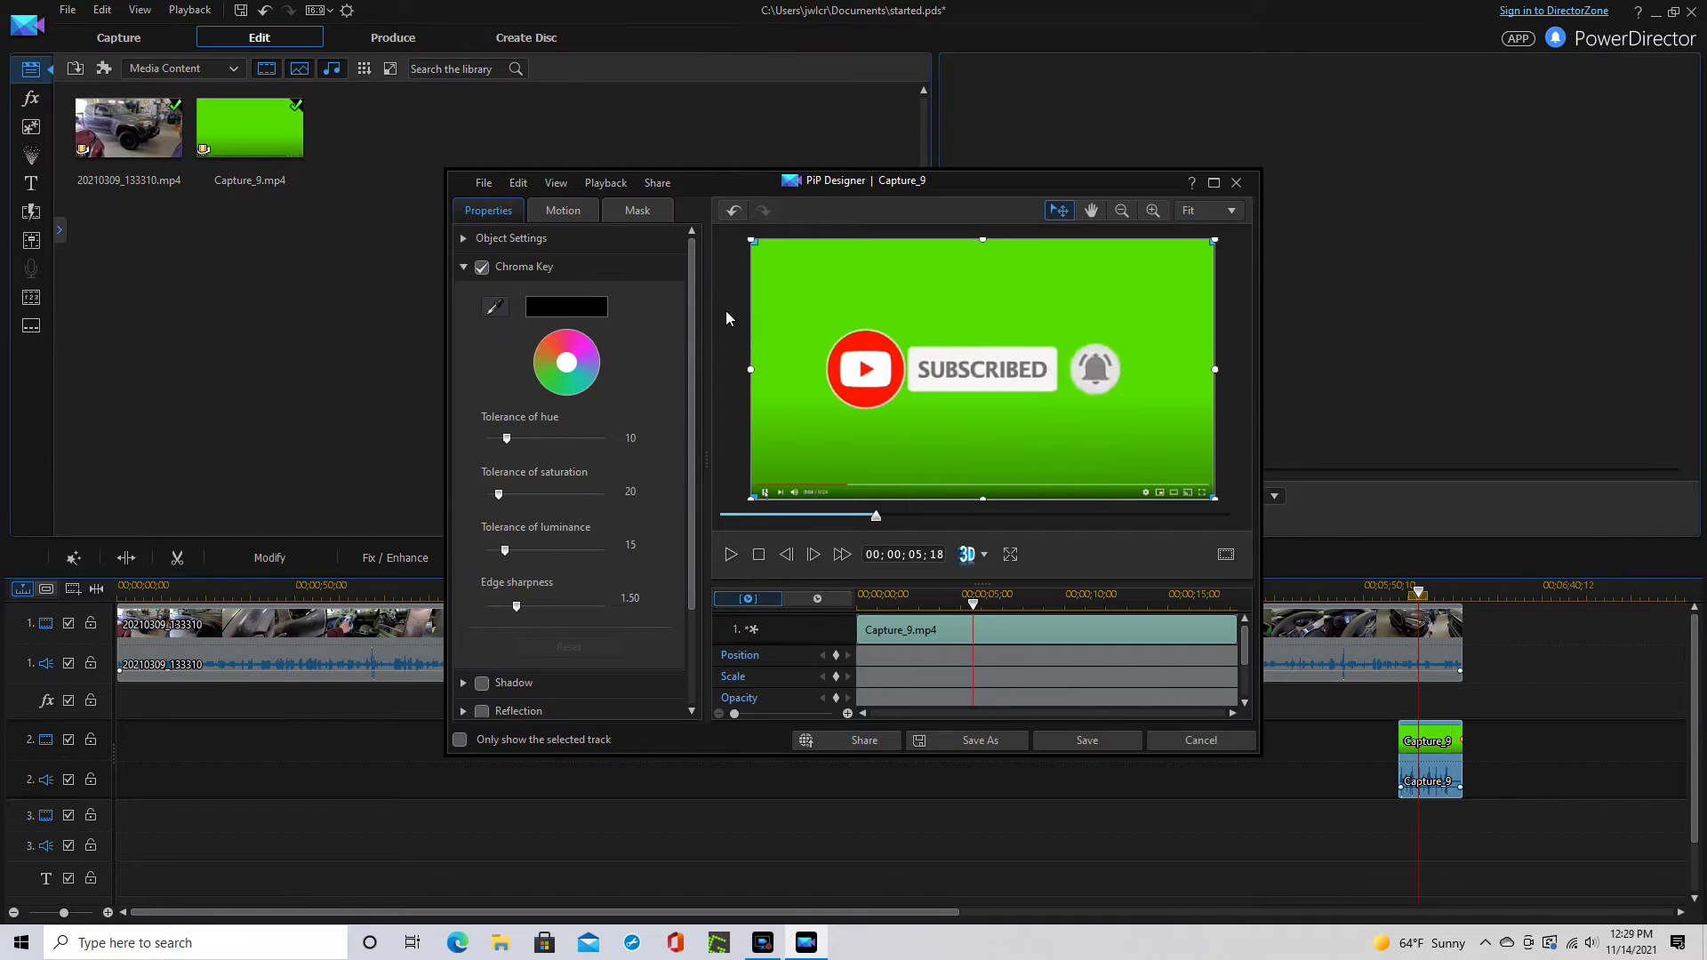
left_click(800, 313)
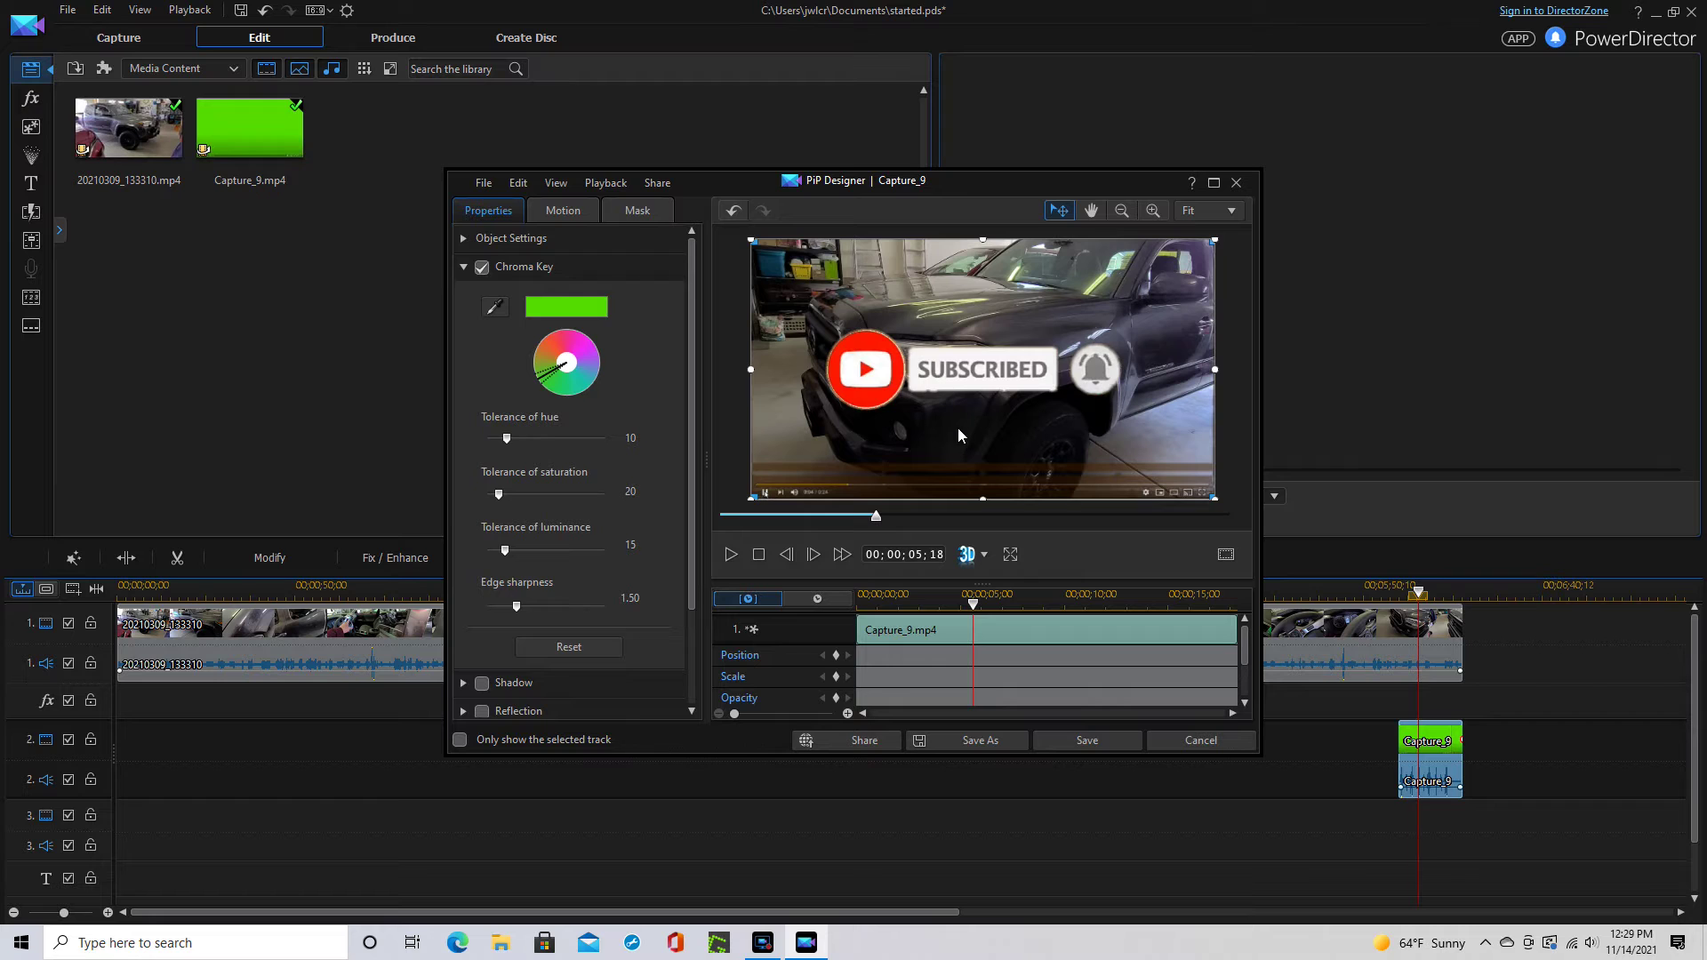
left_click(1087, 740)
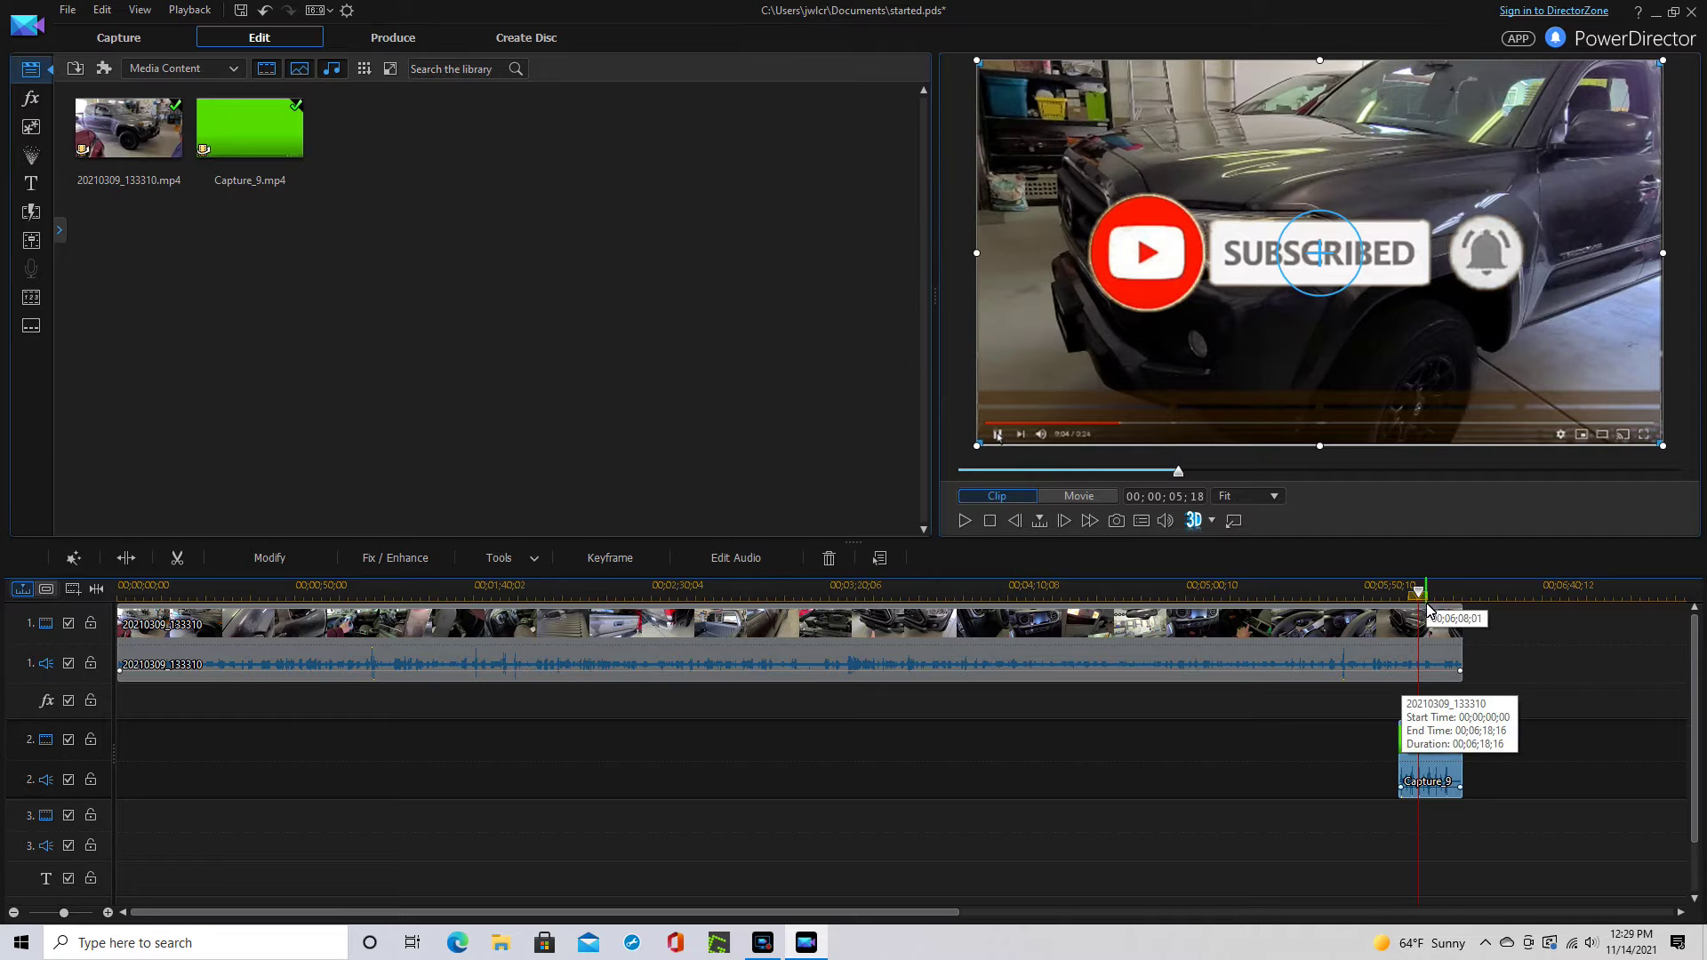
Step: Play the keyed overlay from earlier in the truck clip through to a full stop
left_click(1401, 587)
left_click_drag(1401, 590, 1351, 590)
left_click(1093, 663)
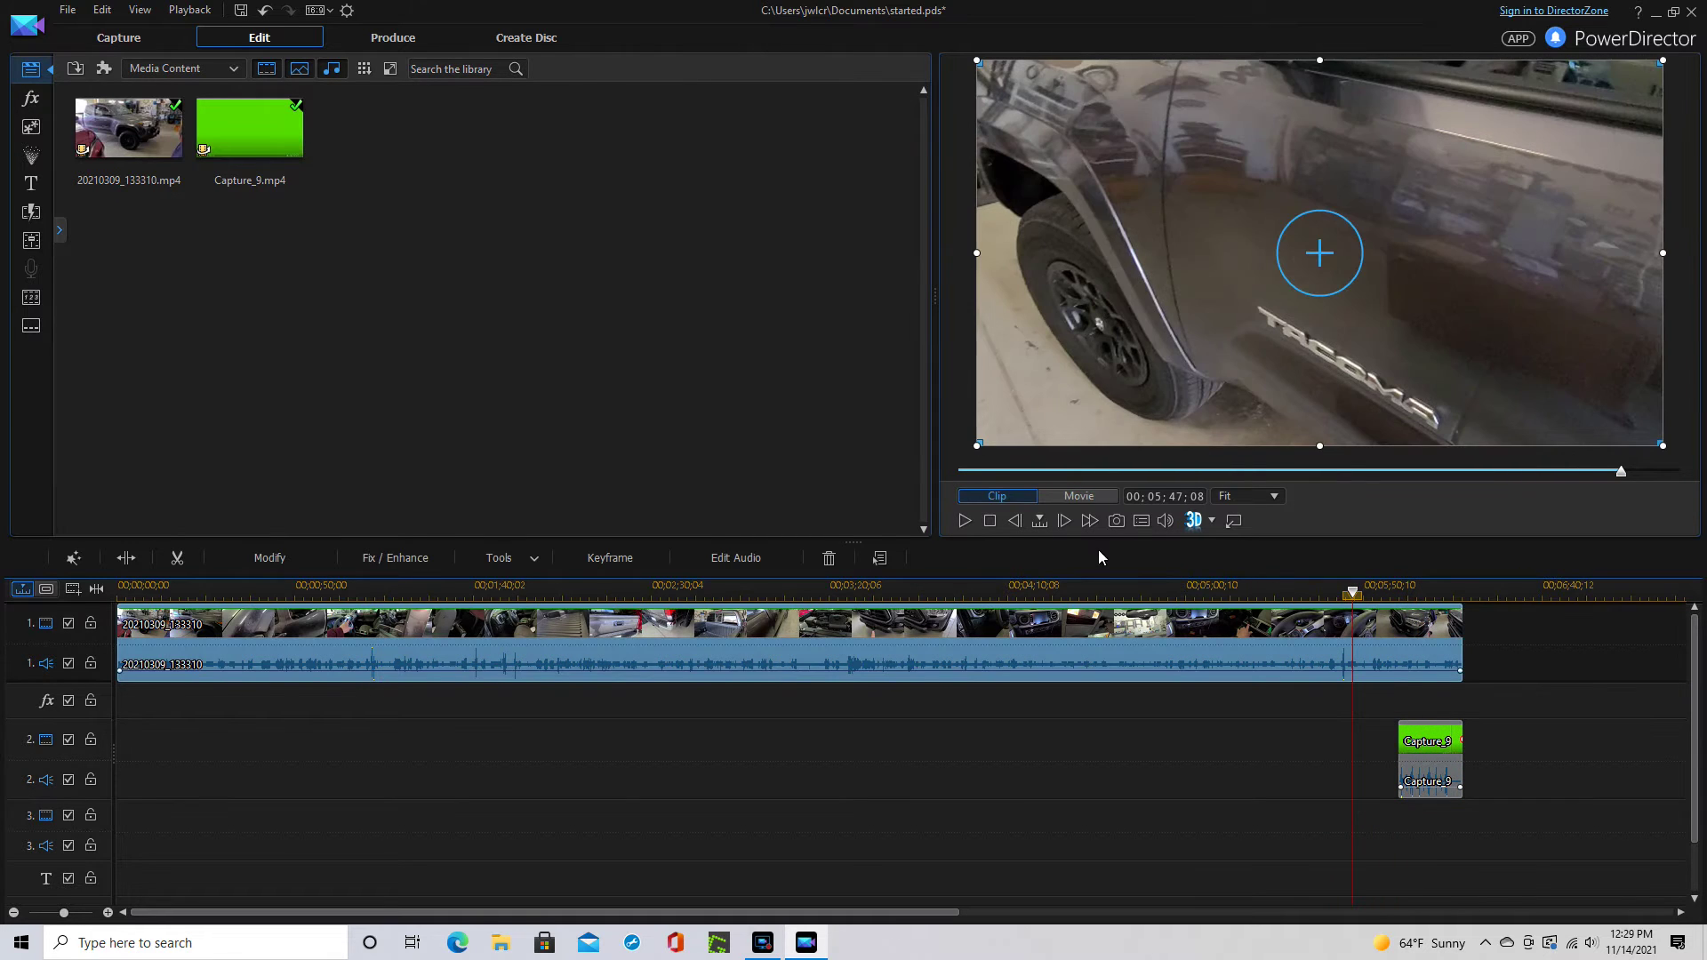
left_click(966, 522)
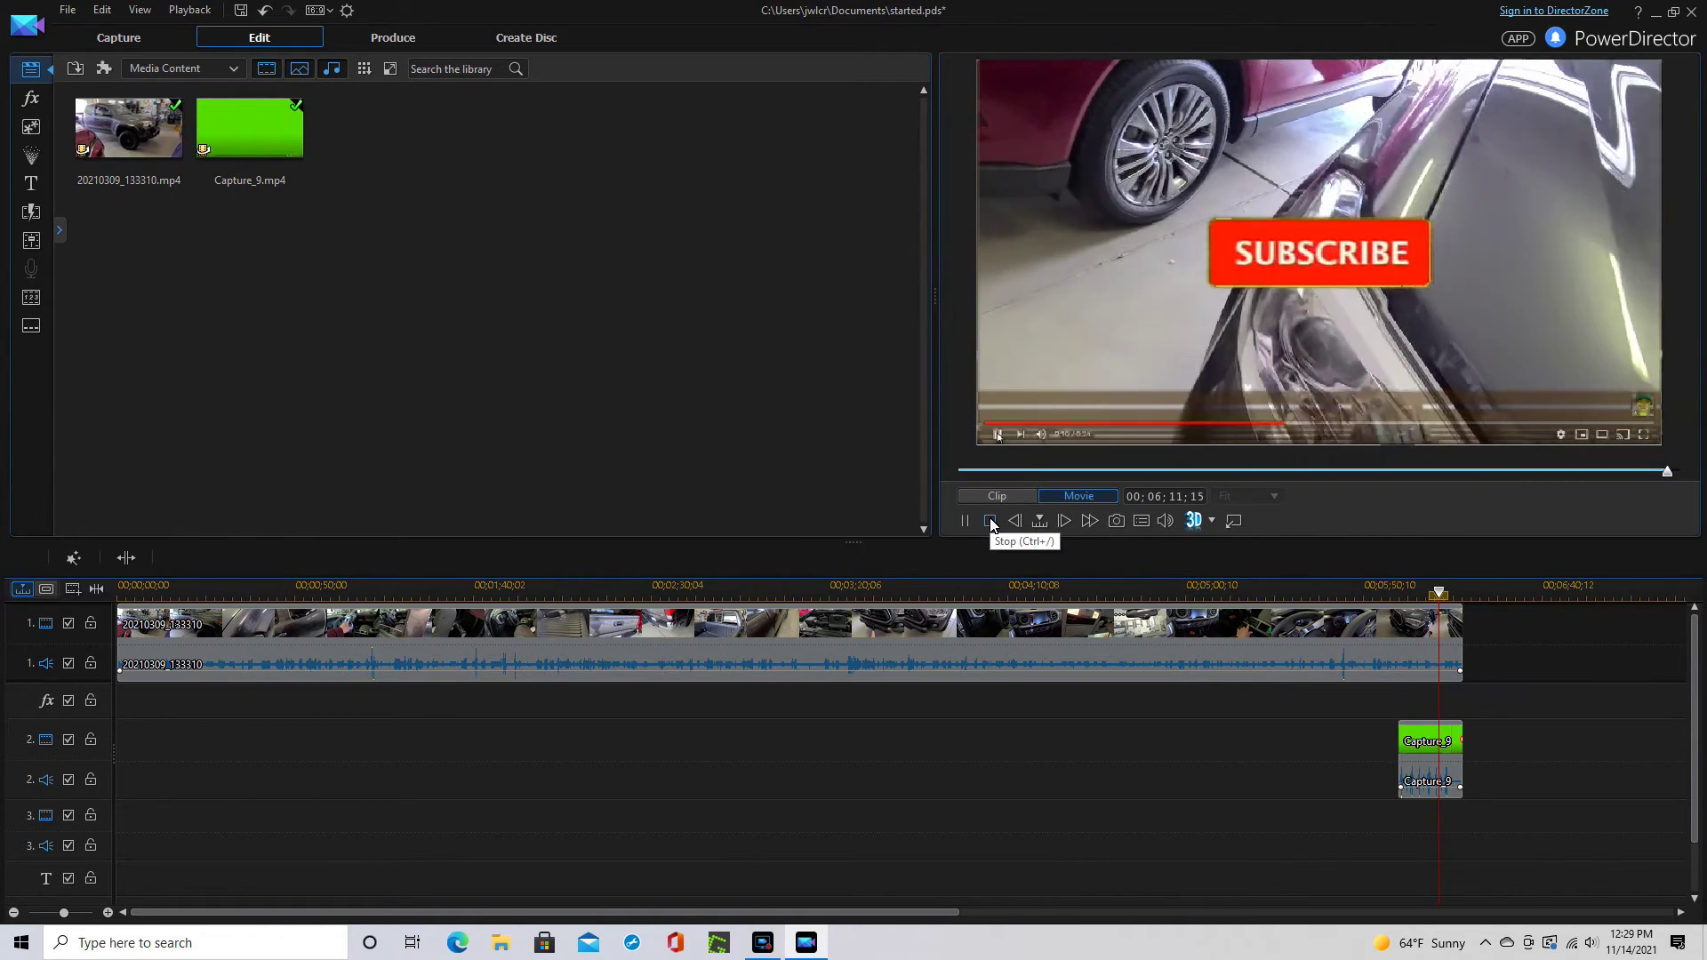
left_click(990, 521)
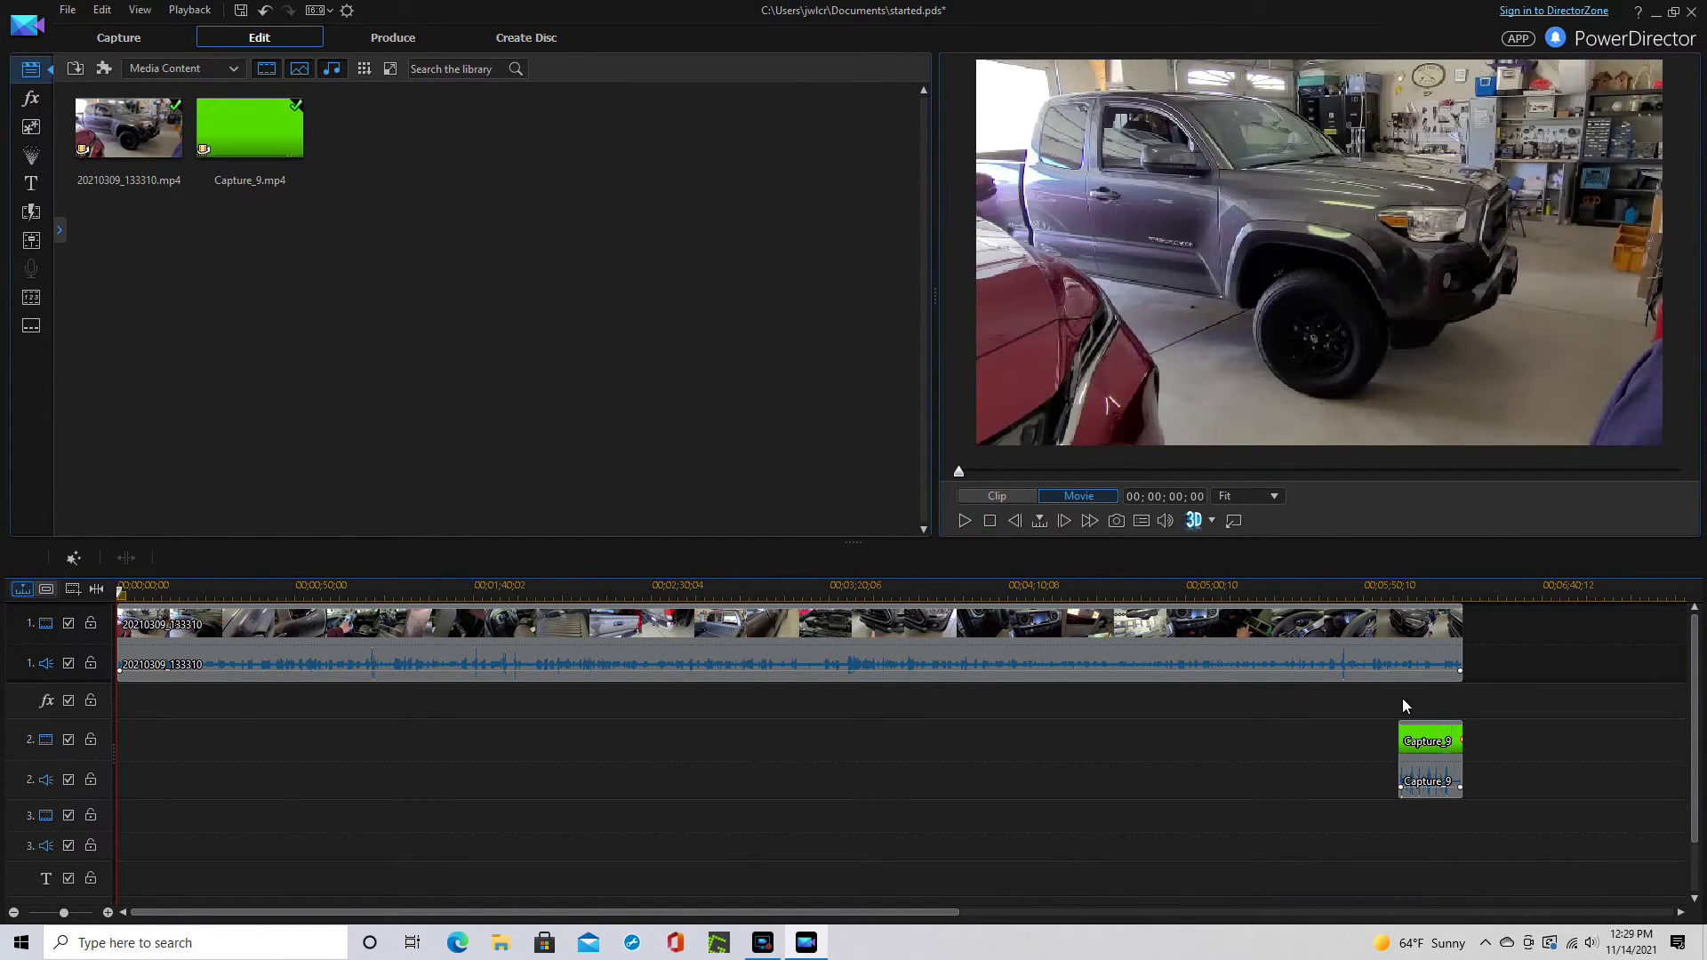
Step: Replay from about 5:55 and pause one frame back at the animation's first-pass end near 00;06;06;08
left_click(1383, 588)
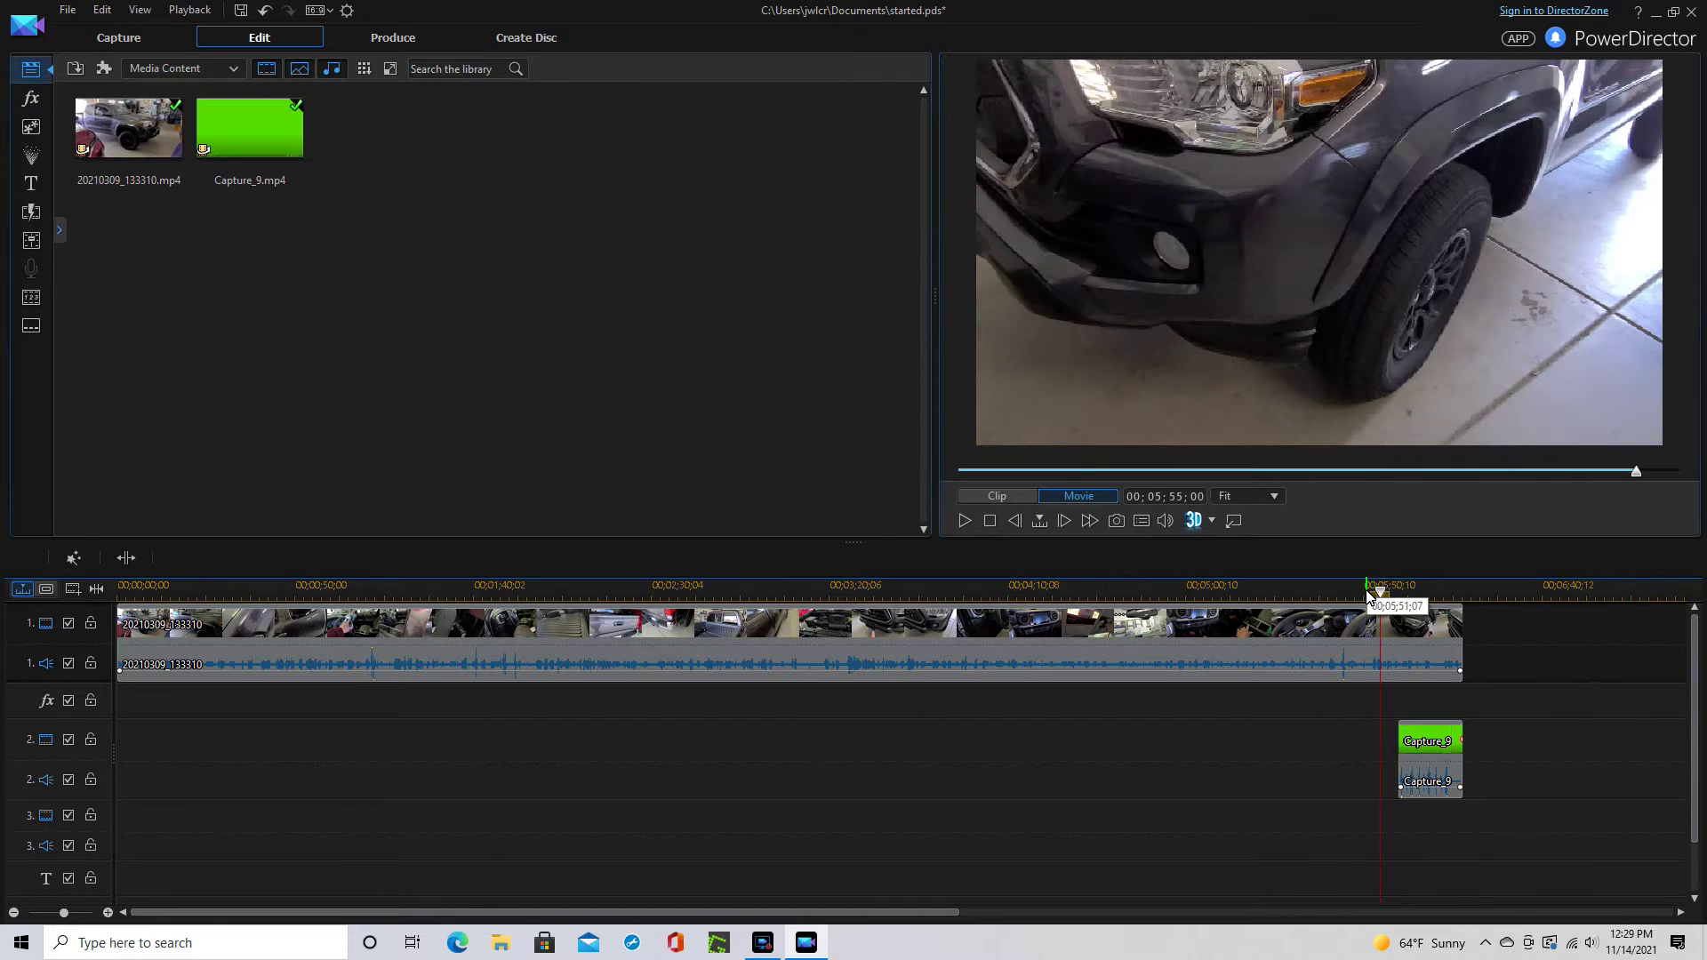
left_click_drag(1382, 588, 1401, 588)
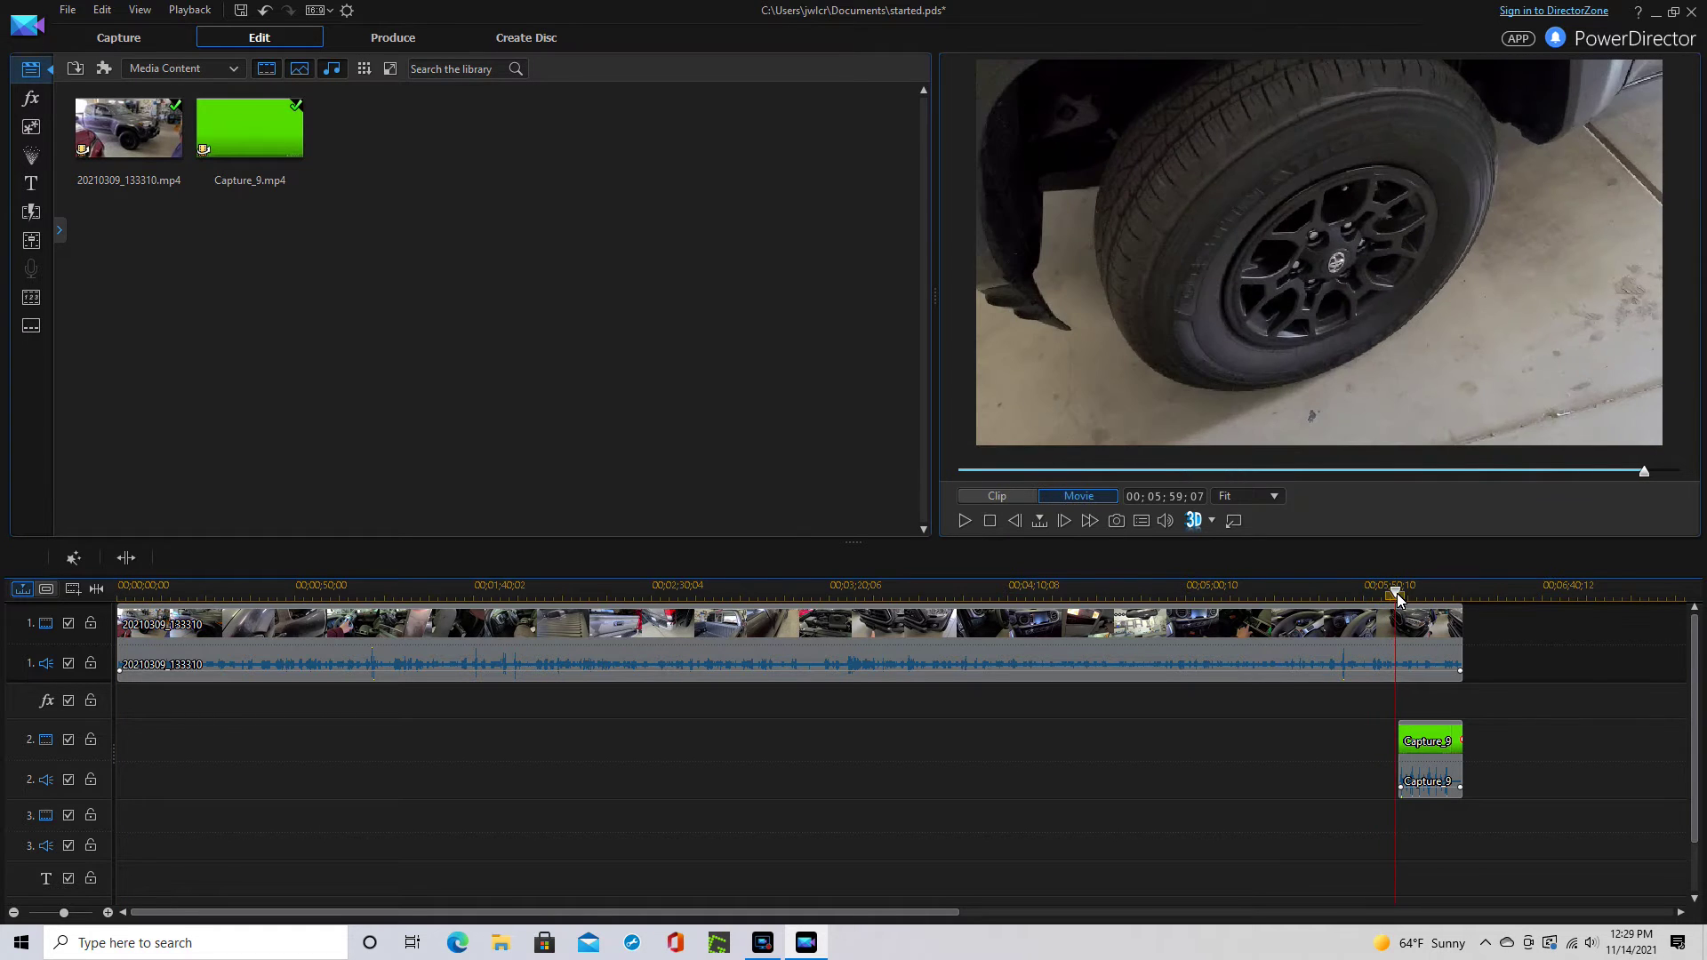
left_click(967, 522)
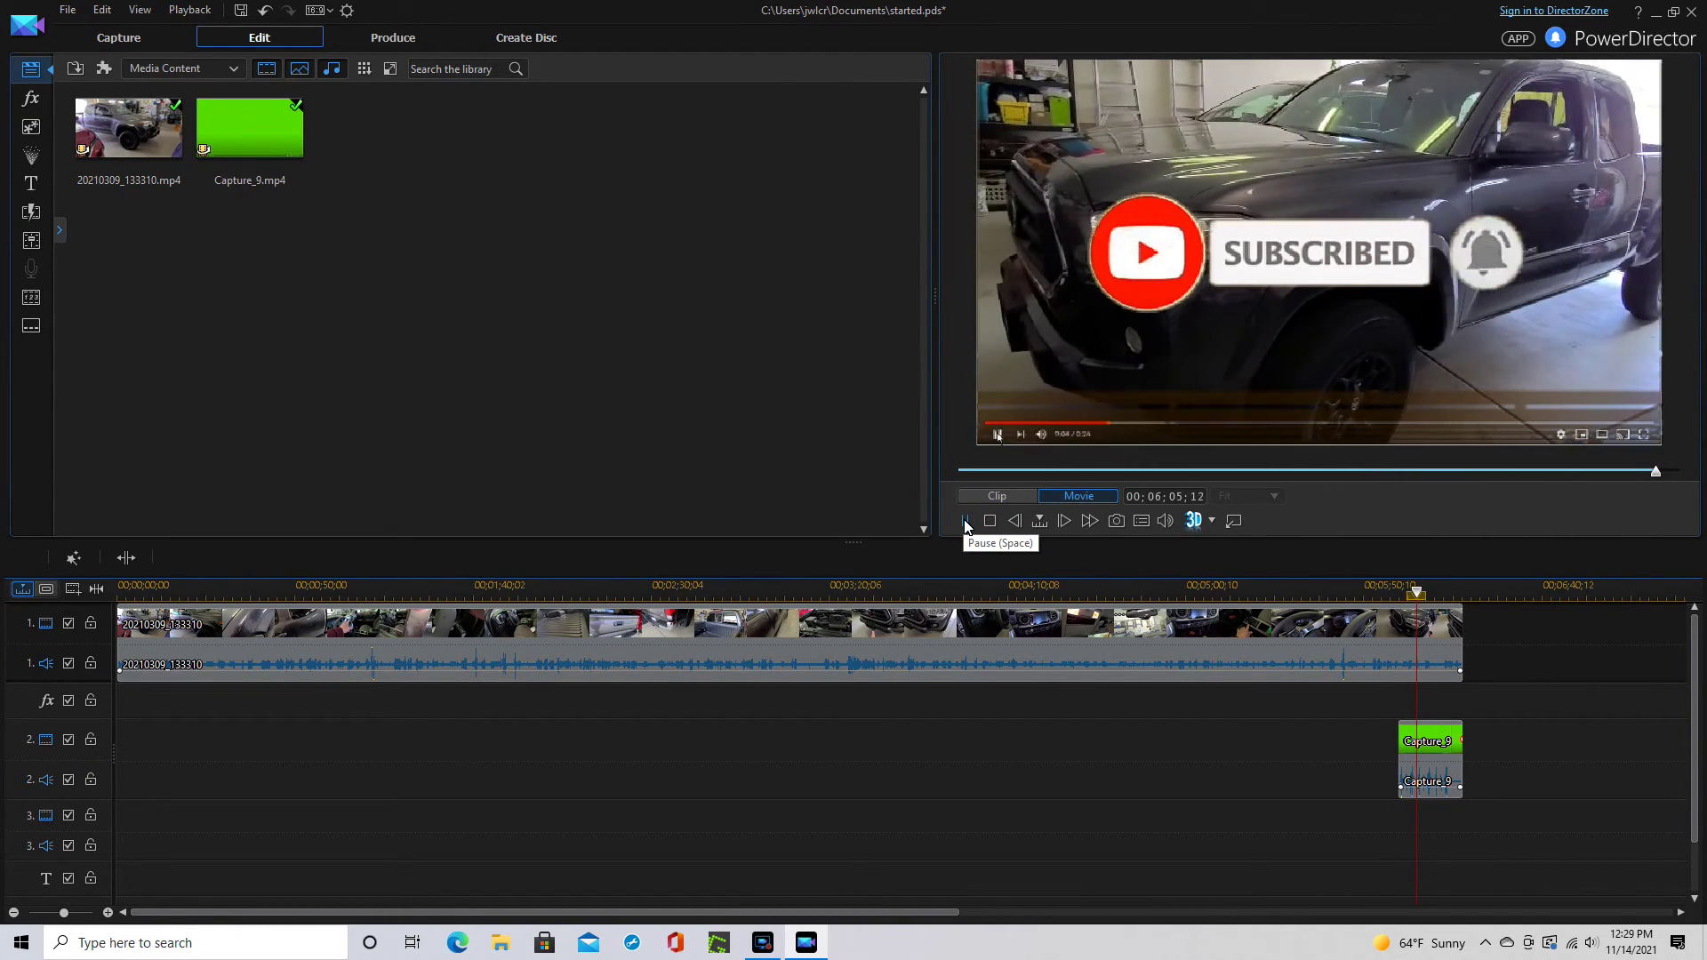
left_click(967, 521)
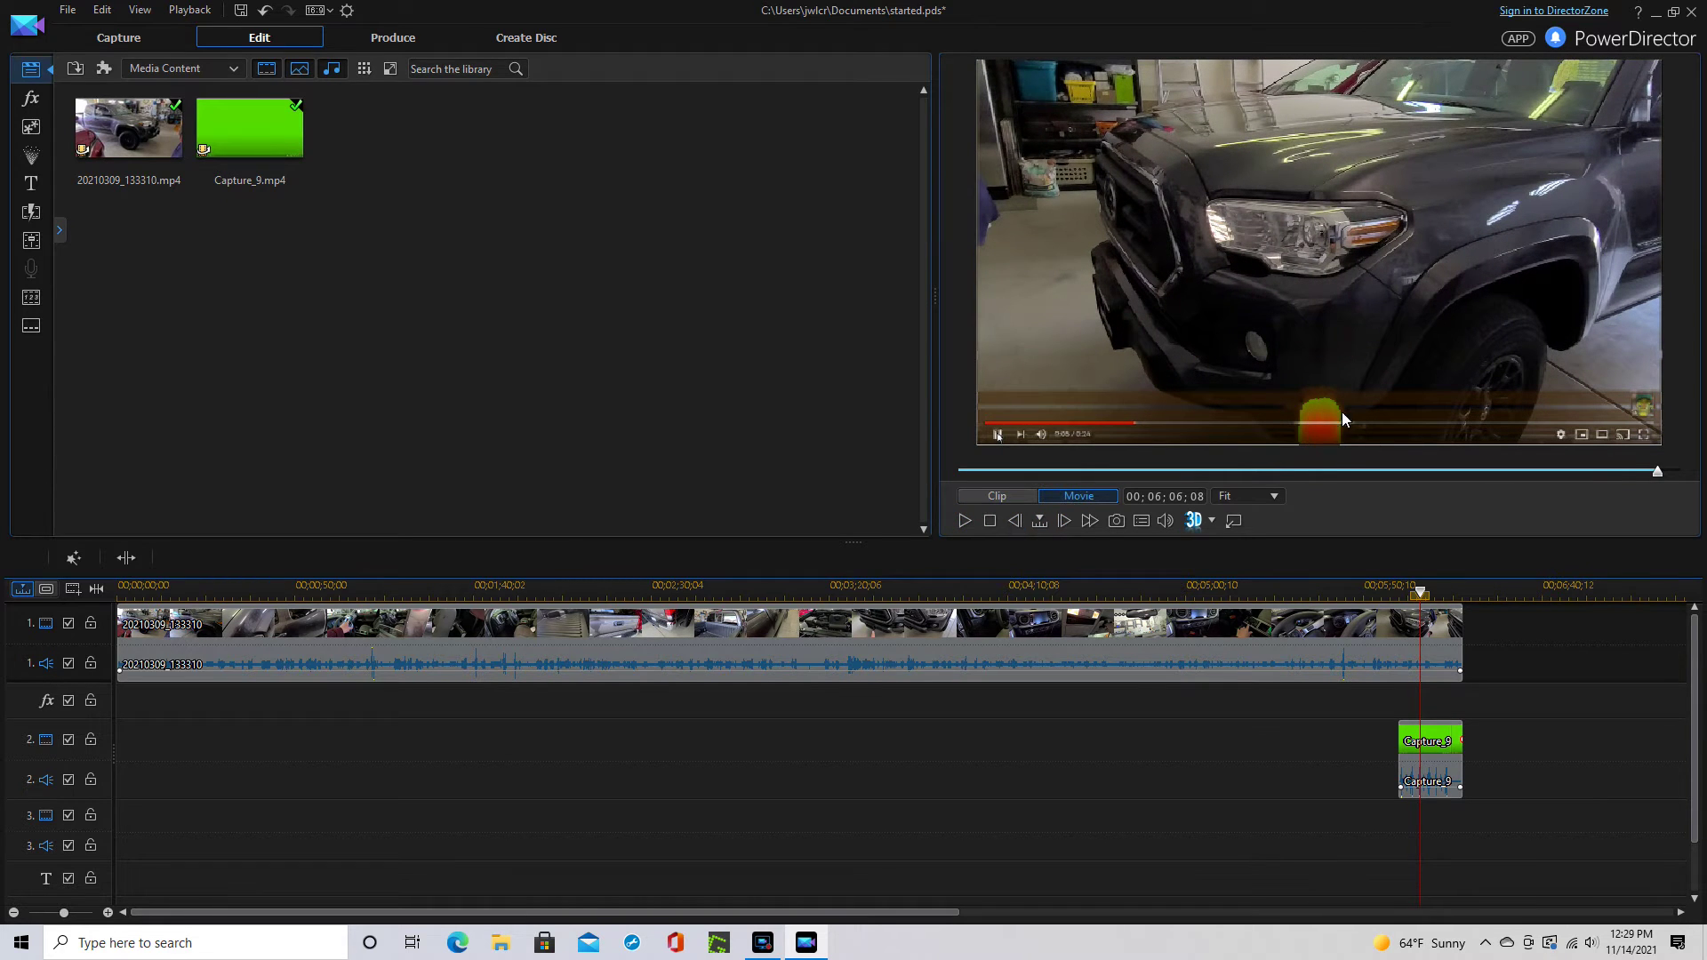
left_click(1015, 521)
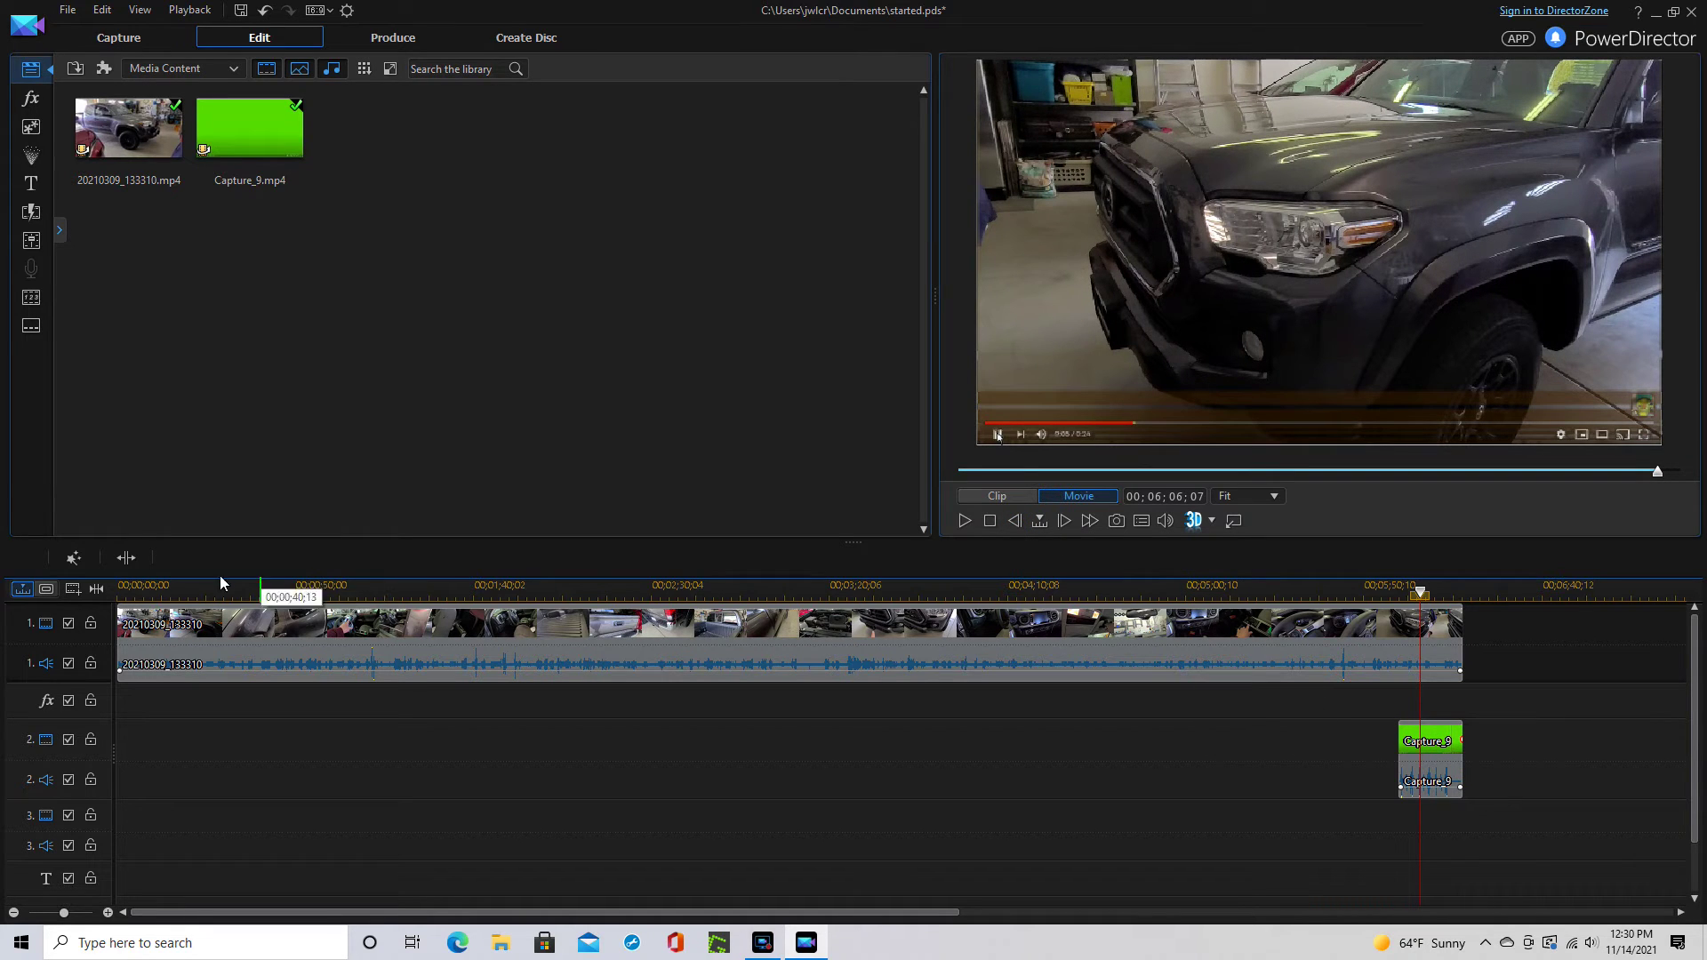
Step: Split the tracks at the playhead, delete Capture_9's repeated tail, and shift the remaining clip later
left_click(129, 561)
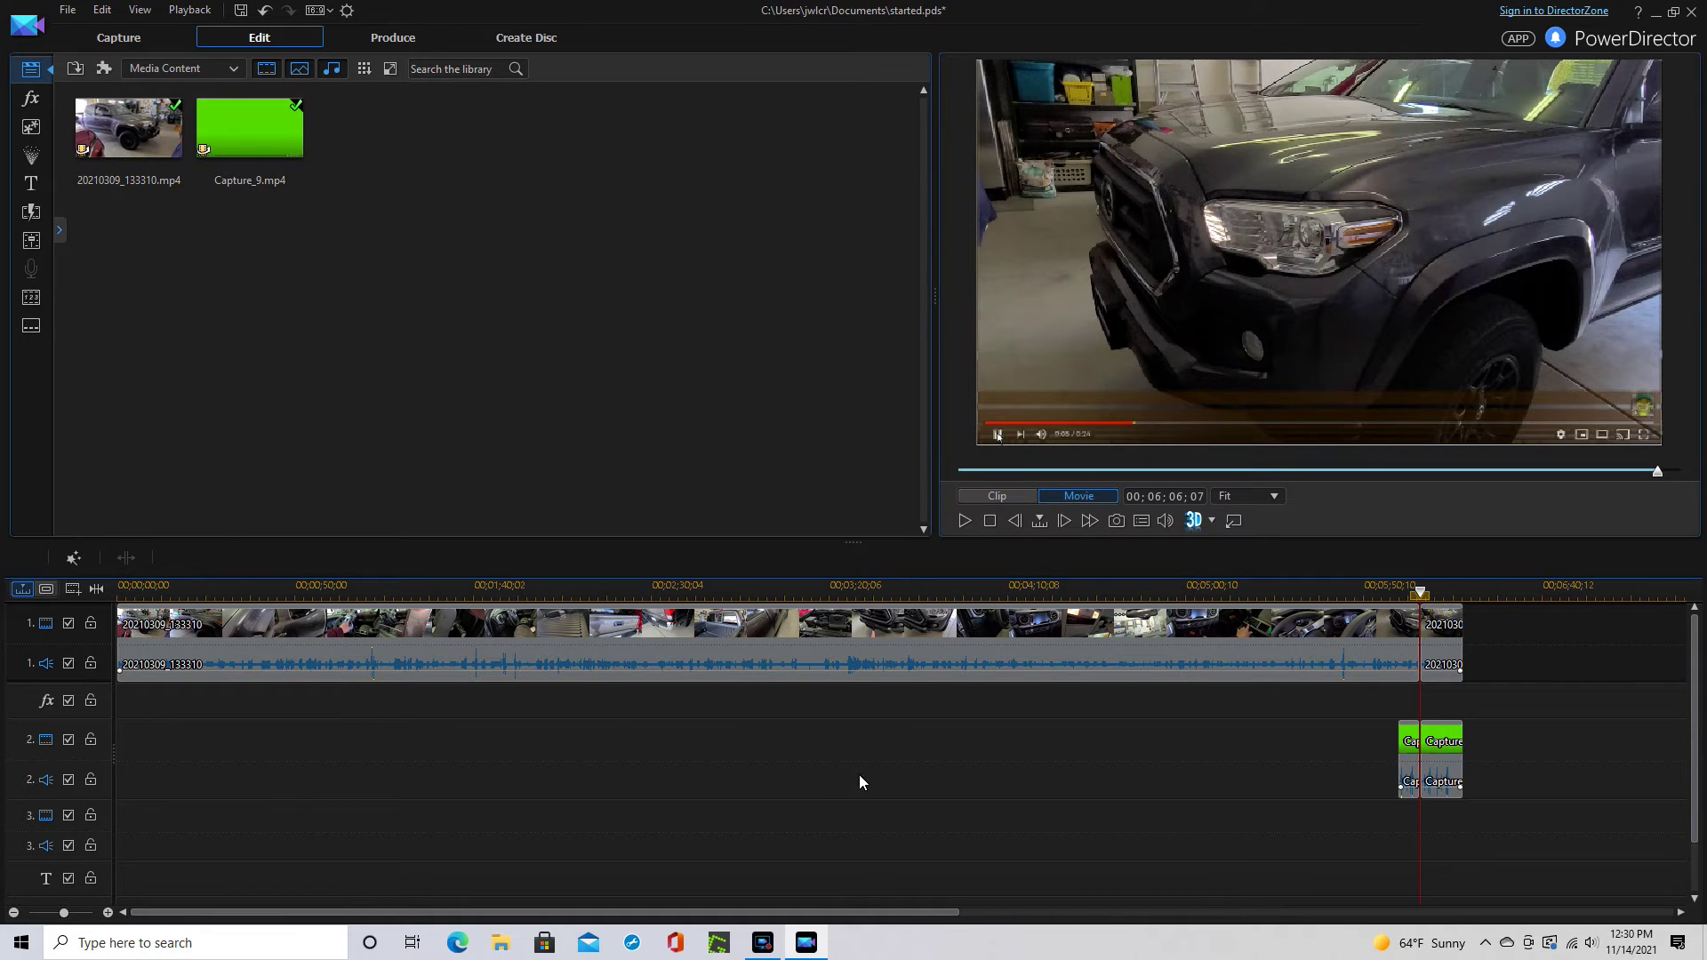
left_click(1440, 762)
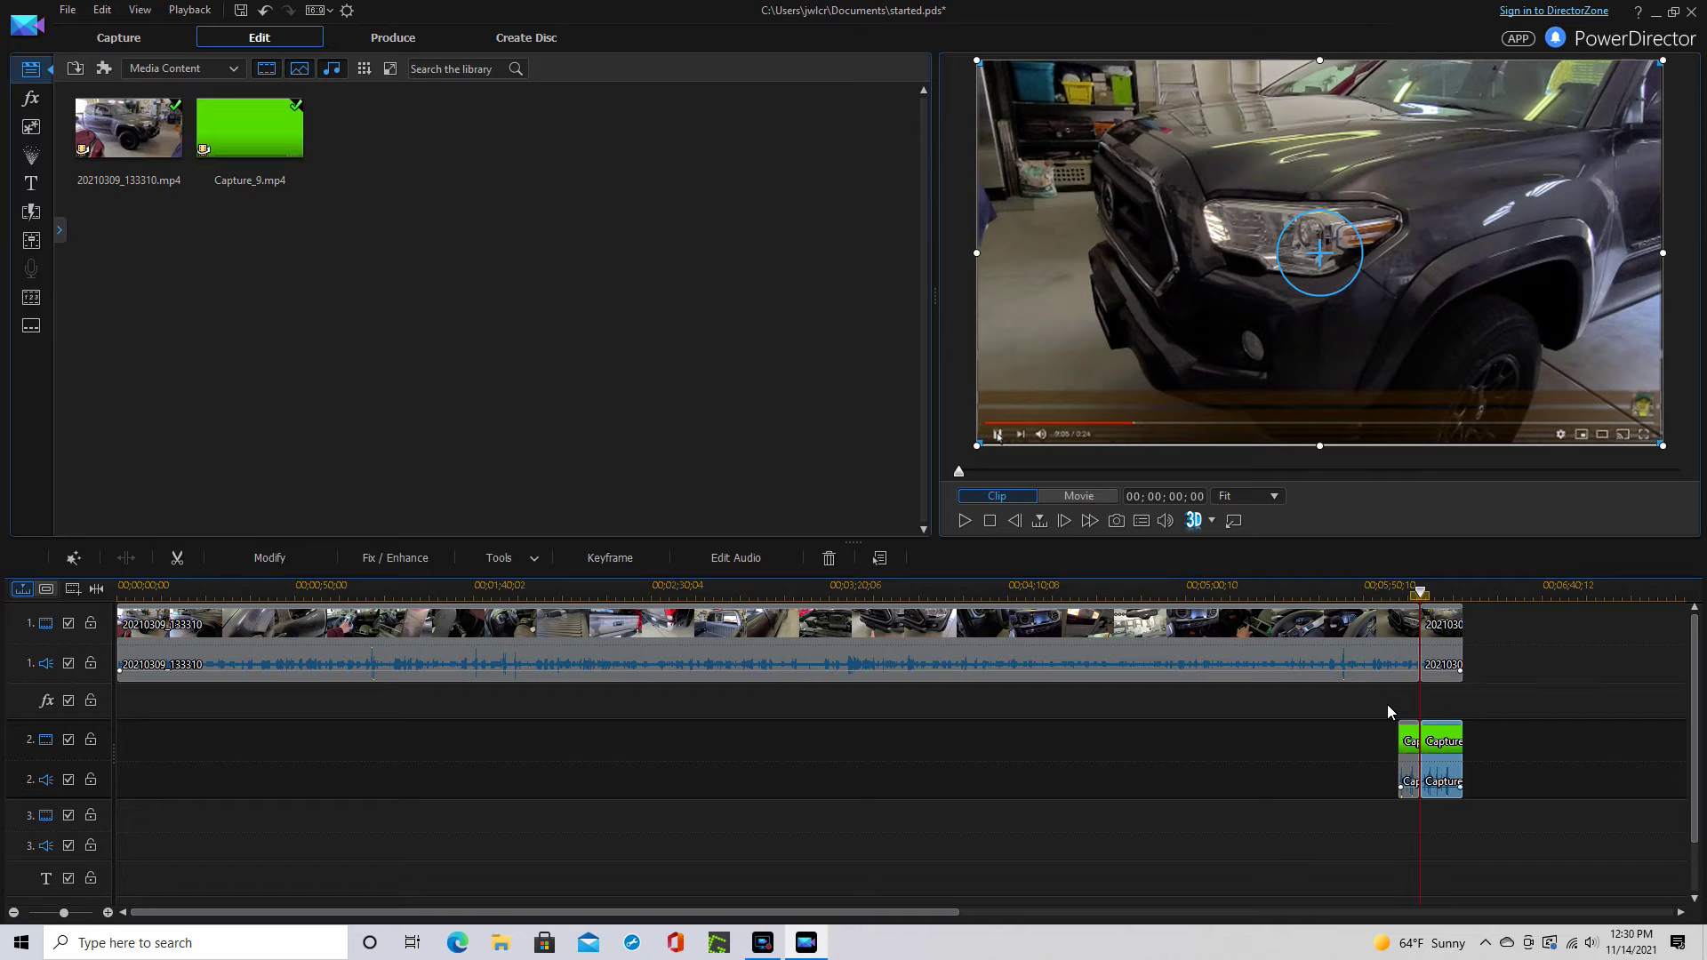
key("Delete")
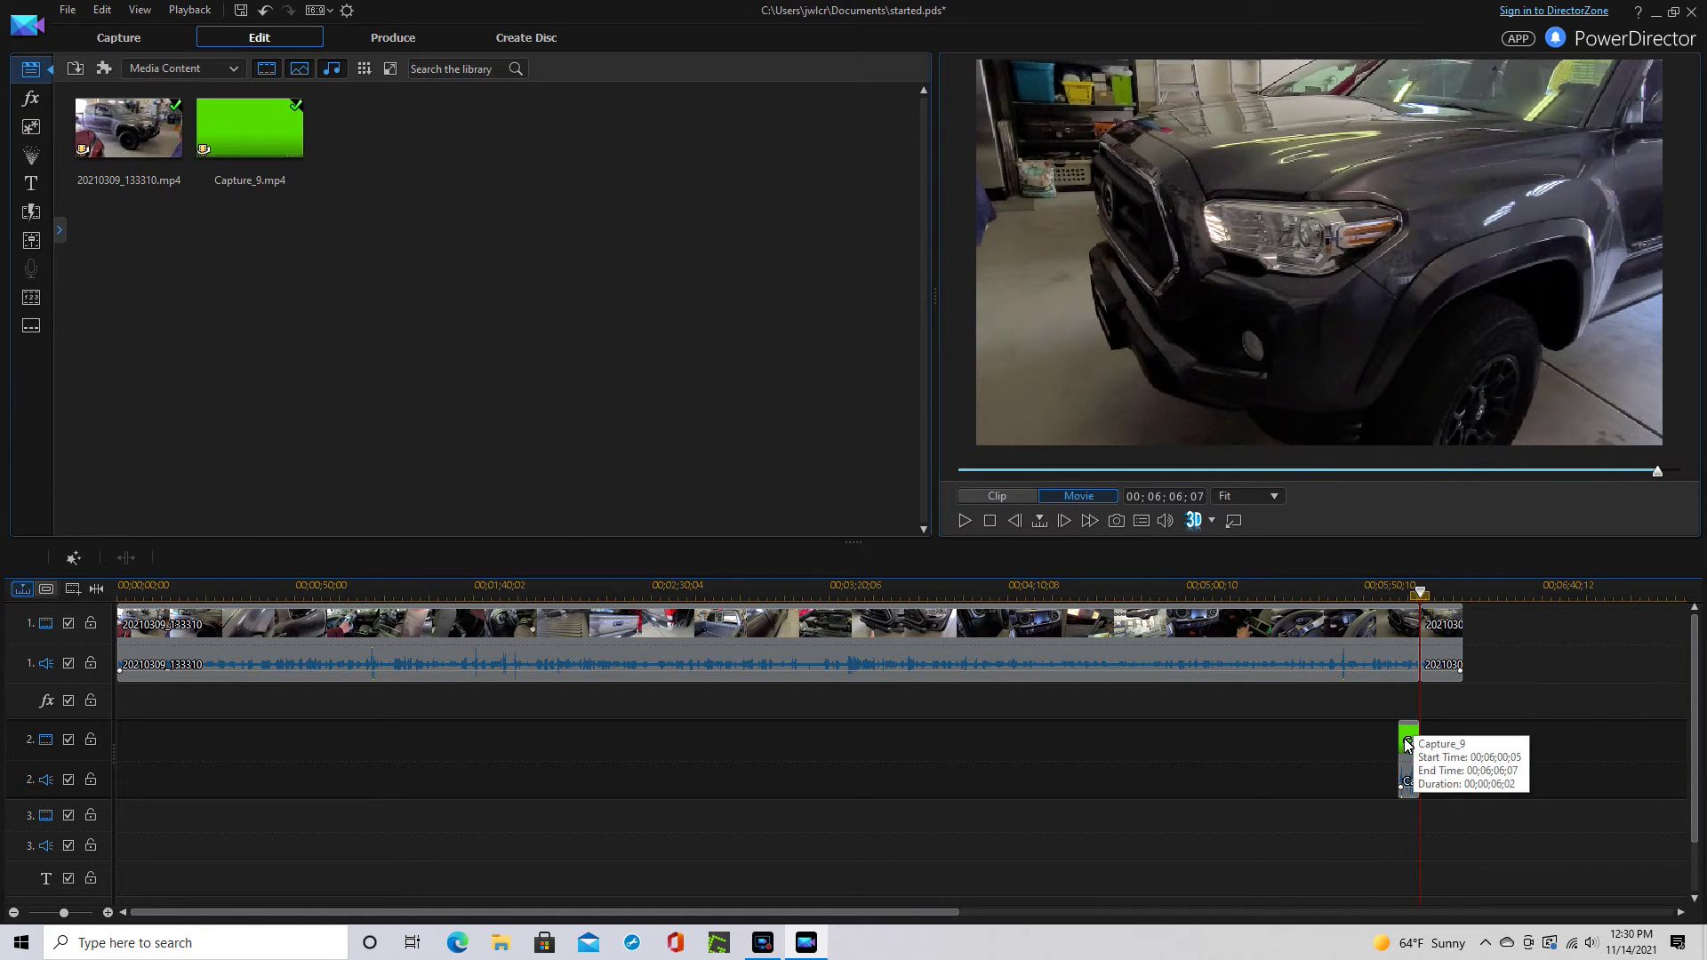
left_click(1408, 742)
left_click_drag(1417, 743, 1457, 741)
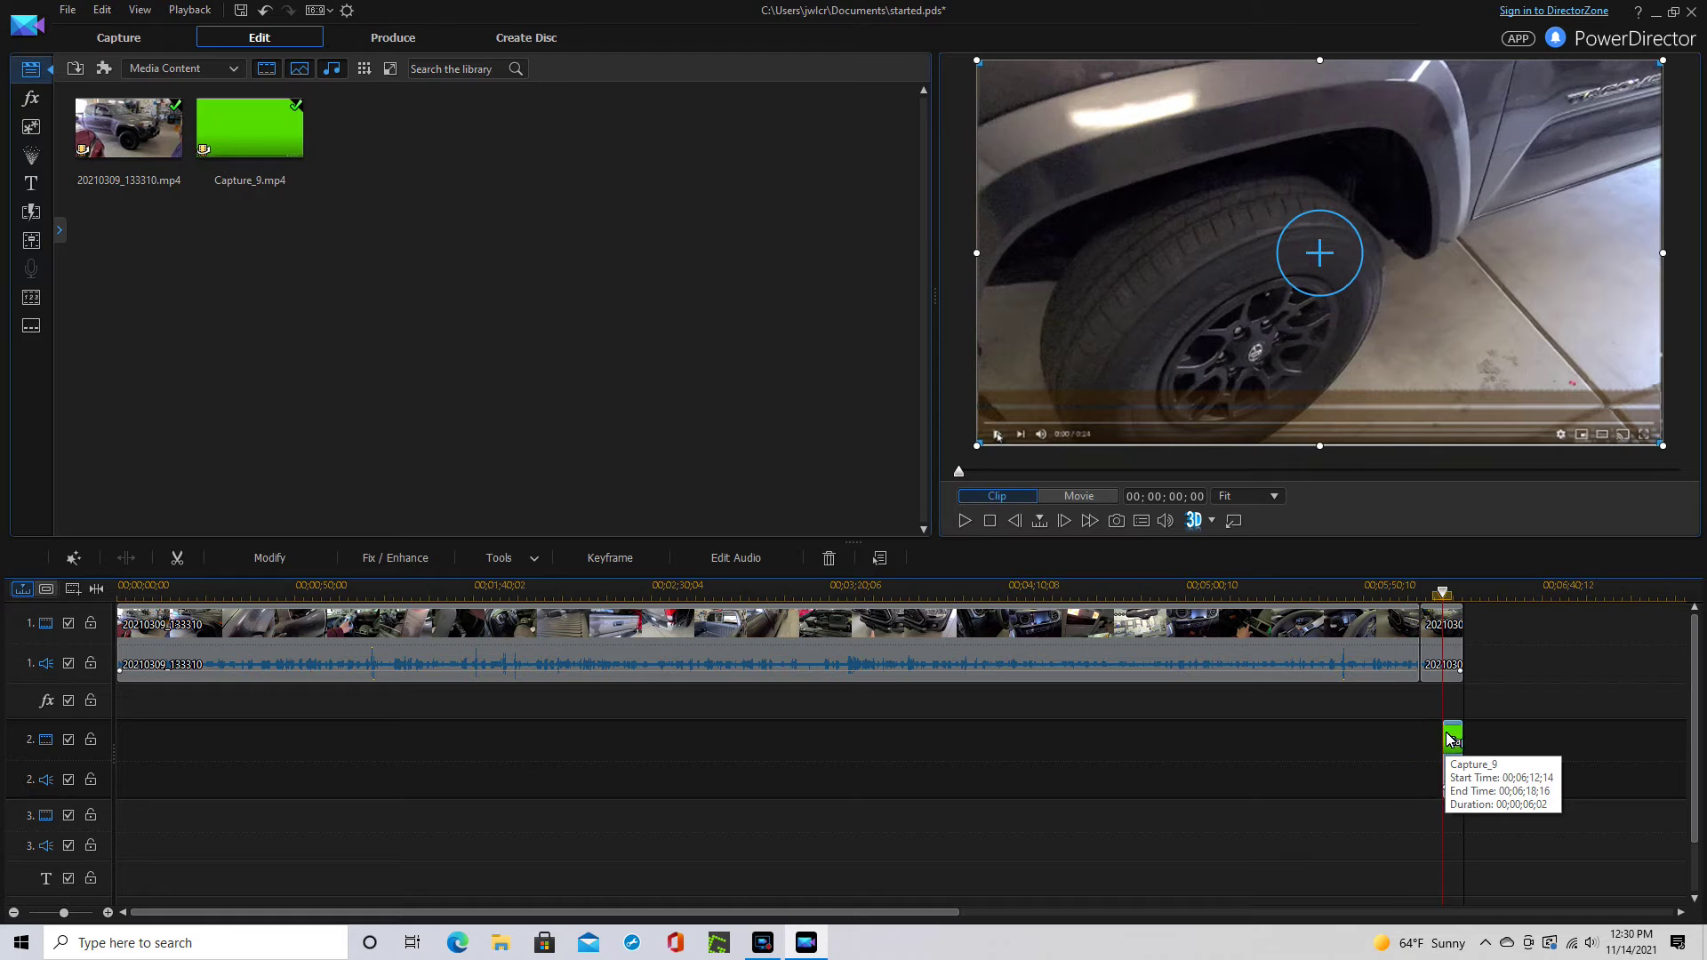
Step: Preview the trimmed subscribe overlay and stop playback
left_click(966, 520)
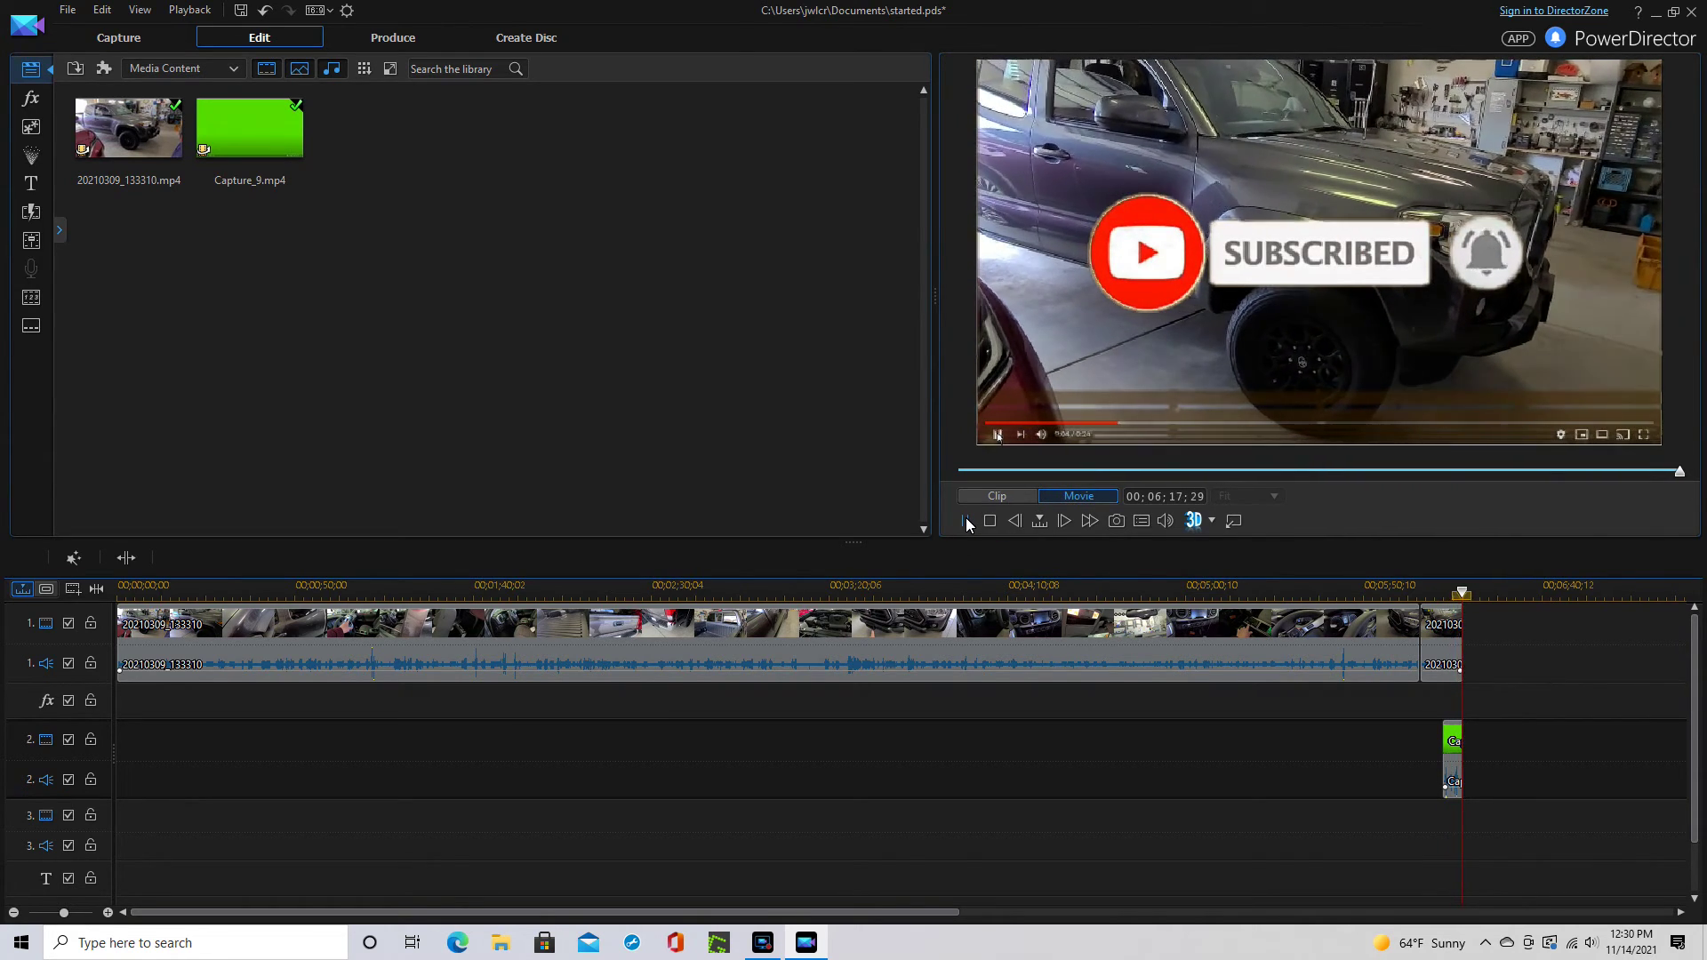
left_click(968, 522)
left_click(964, 521)
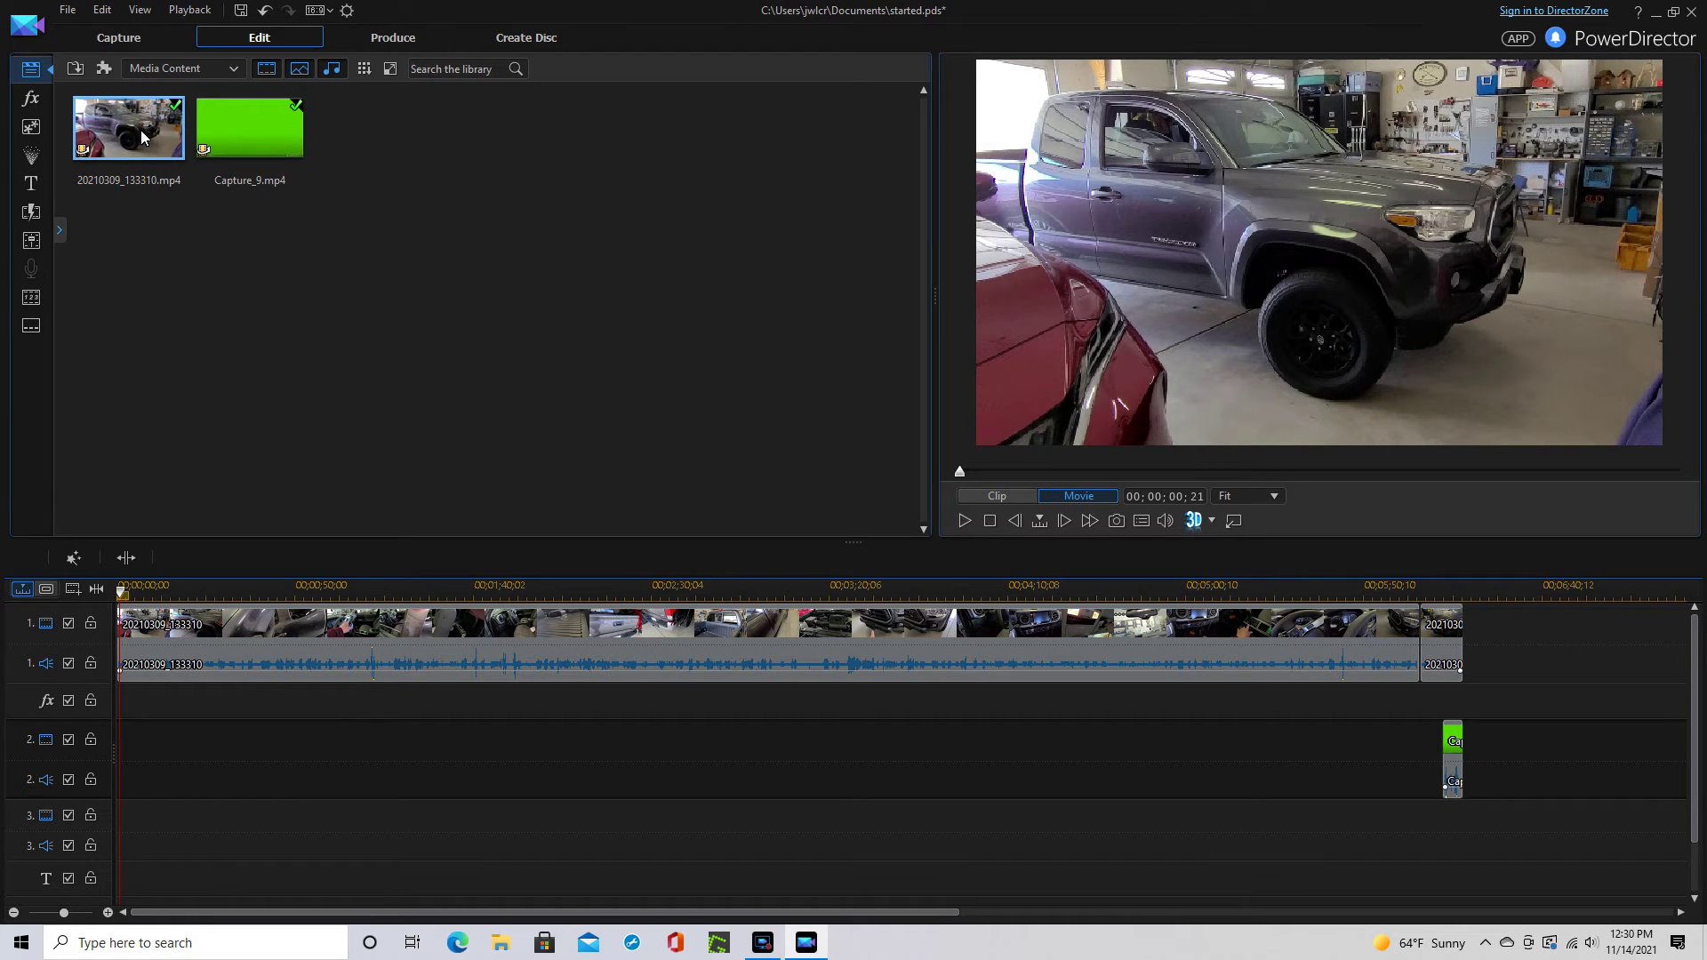
Step: Import the 20210120_111955 video from the Bearing Buddy folder into the media library
left_click(67, 10)
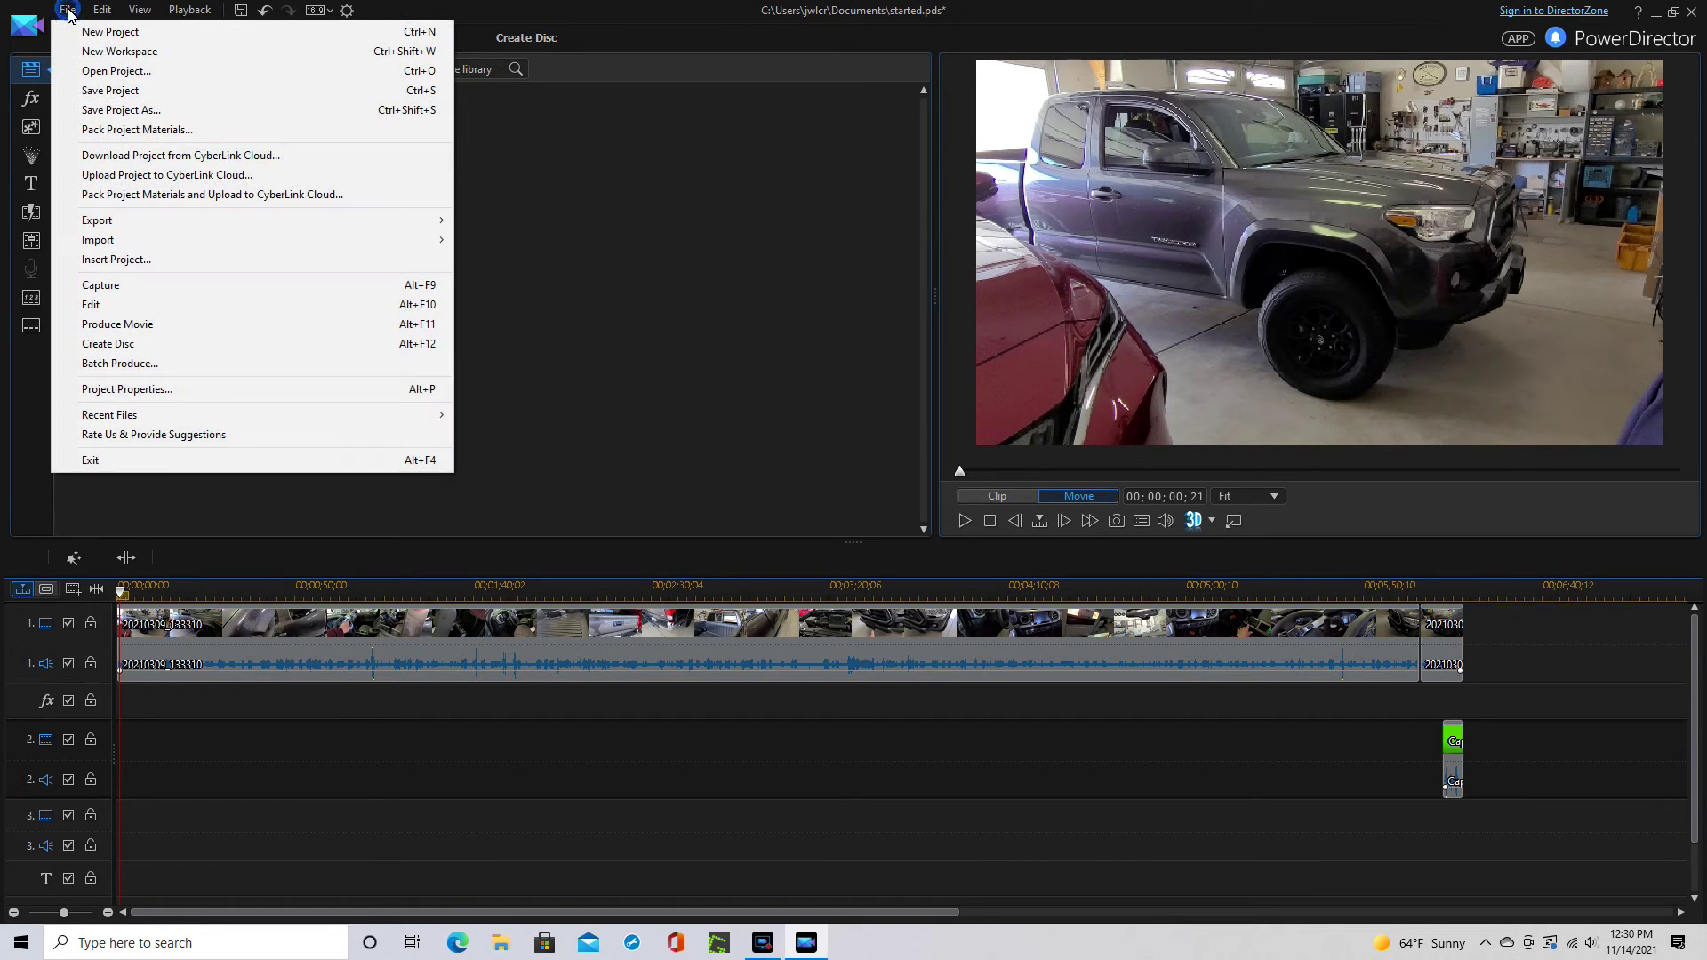
left_click(570, 170)
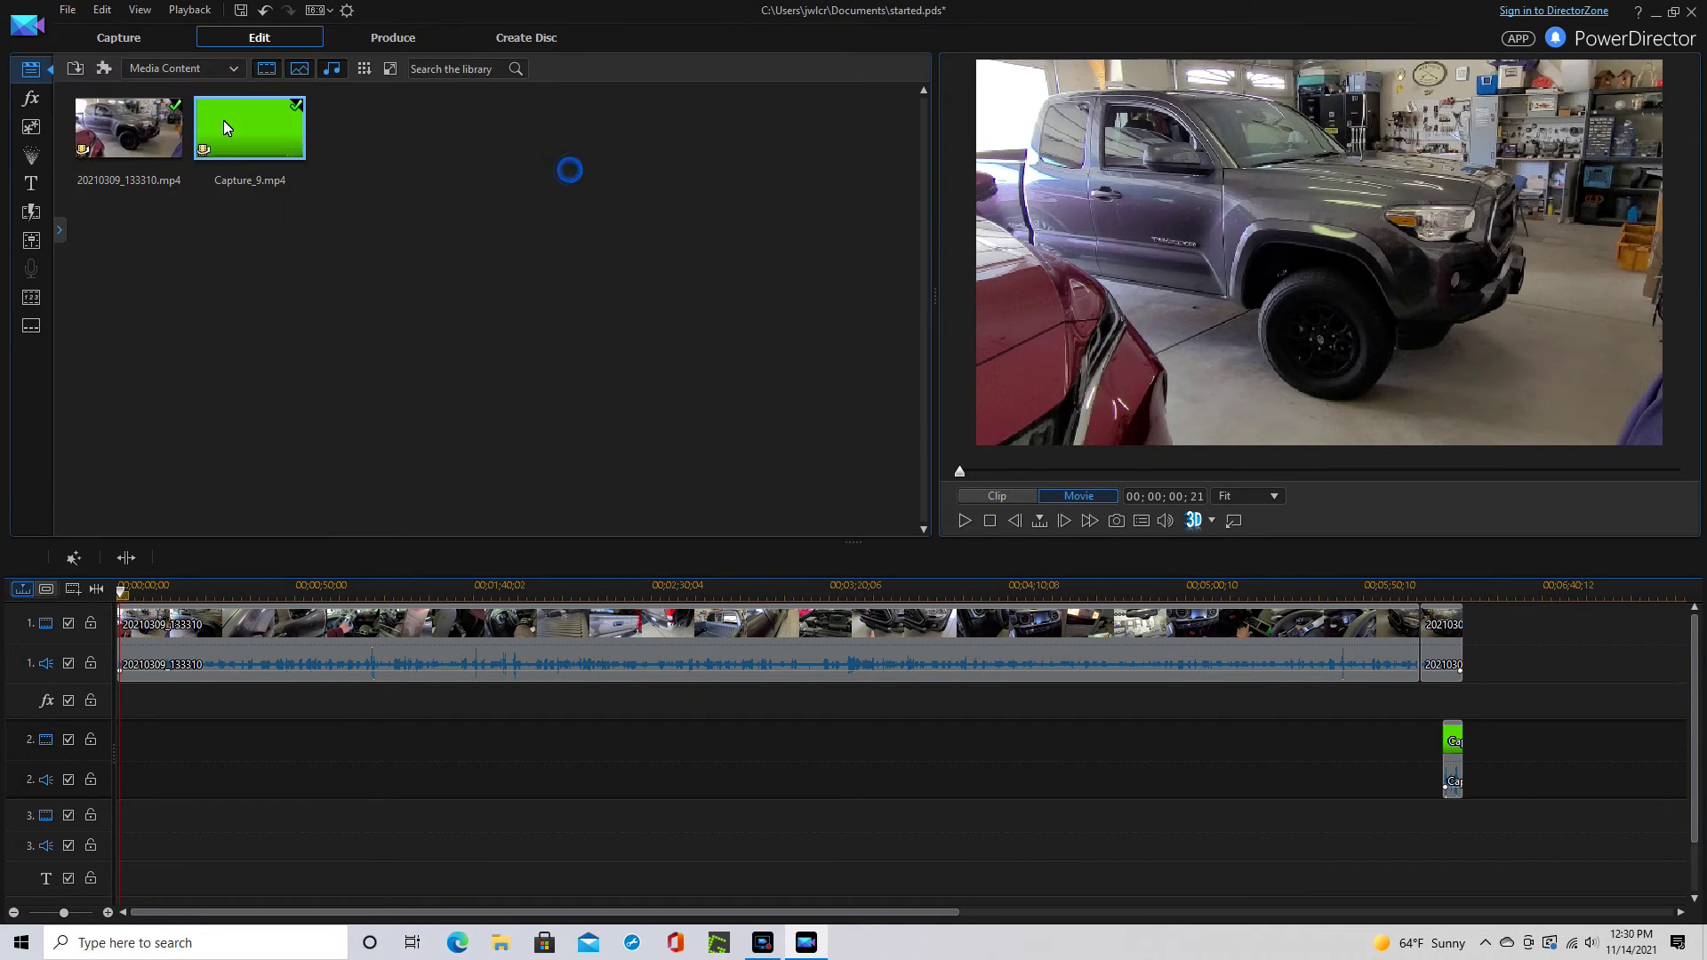
left_click(75, 74)
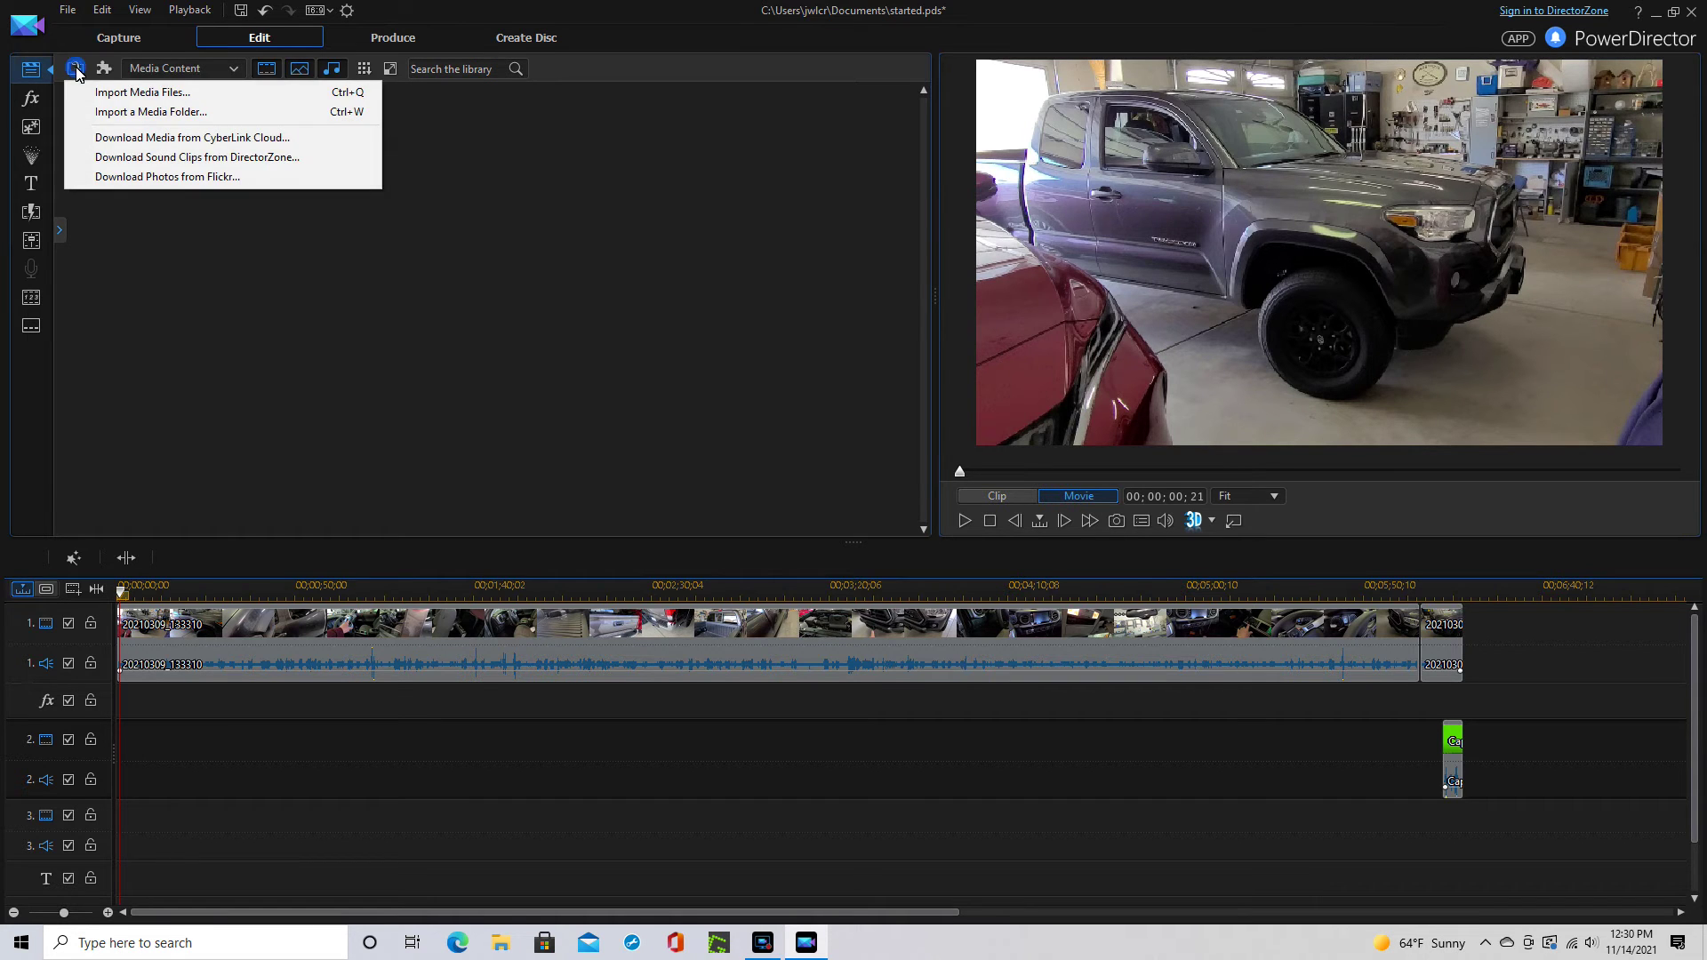
left_click(114, 94)
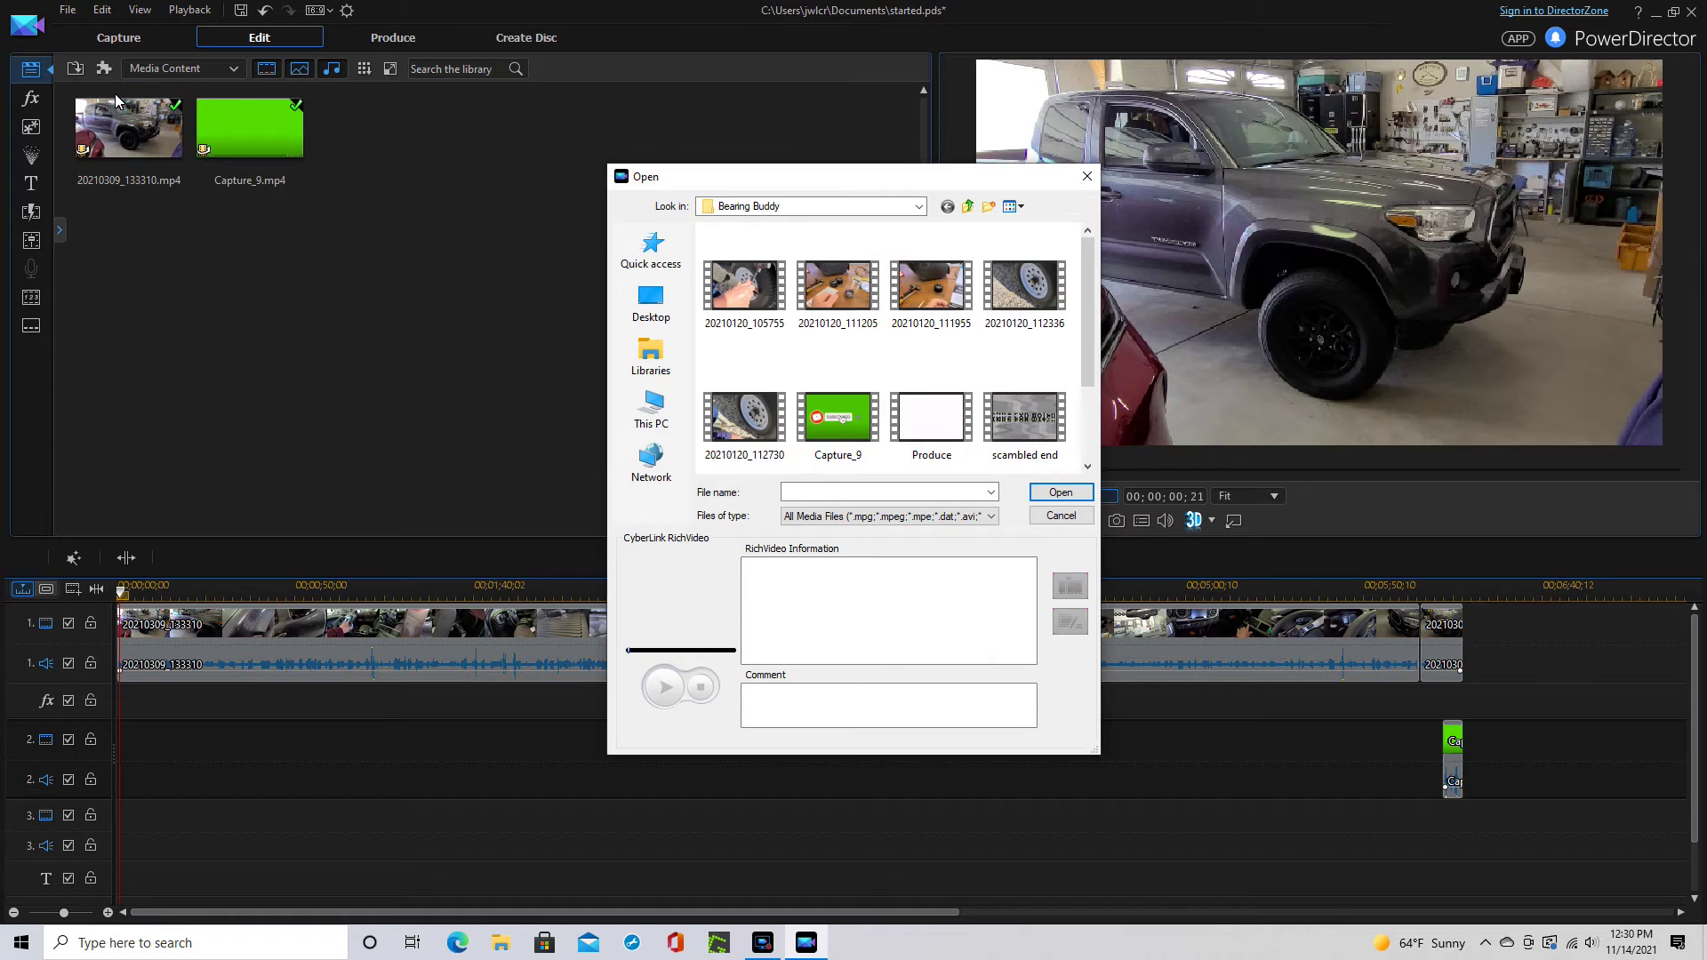
left_click(935, 297)
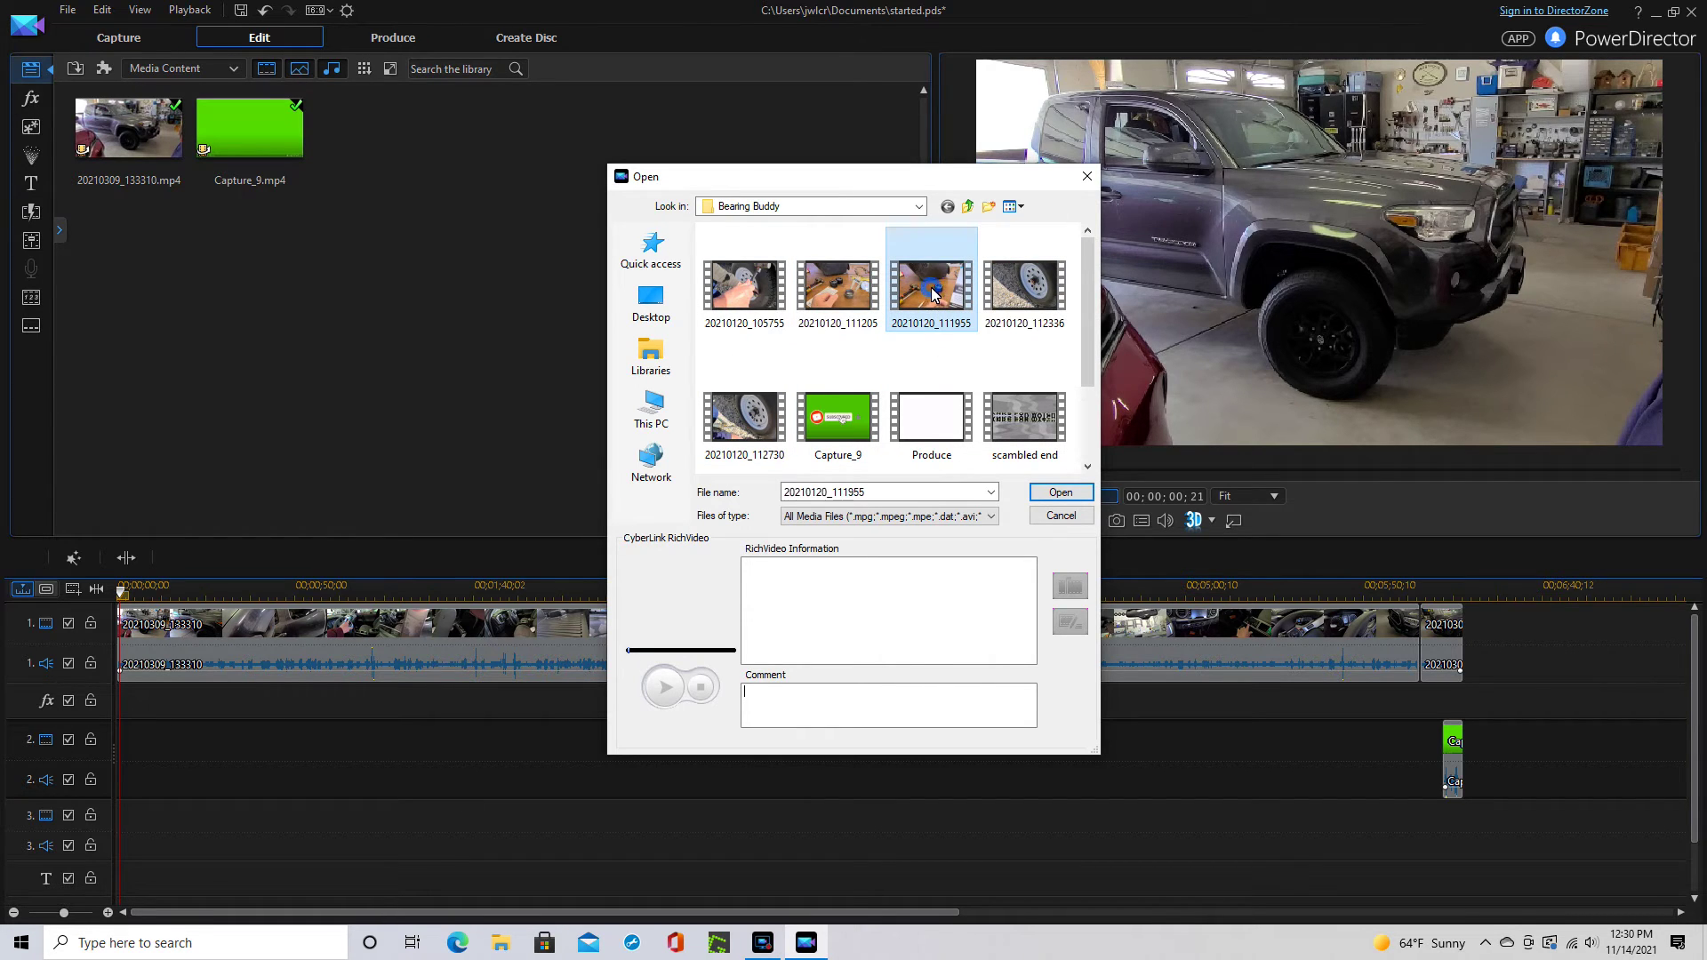
left_click(1061, 493)
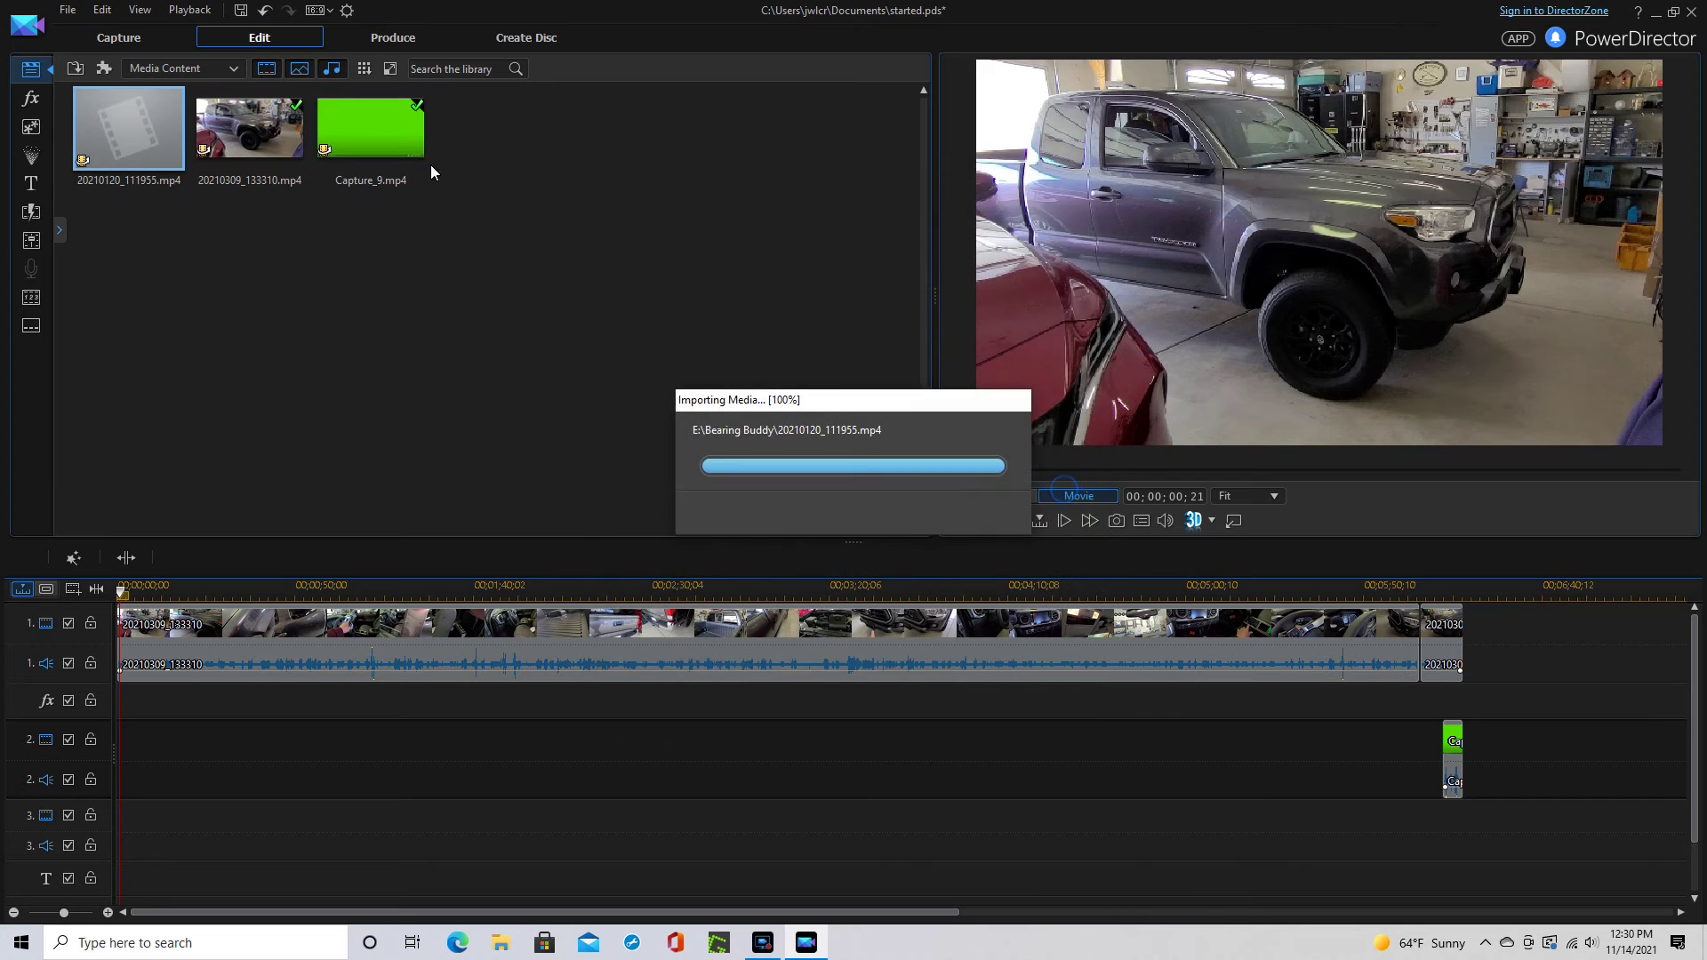
Step: Append 20210120_111955 after the truck footage and move Capture_9 to its end around 7:50
left_click_drag(147, 126, 1471, 643)
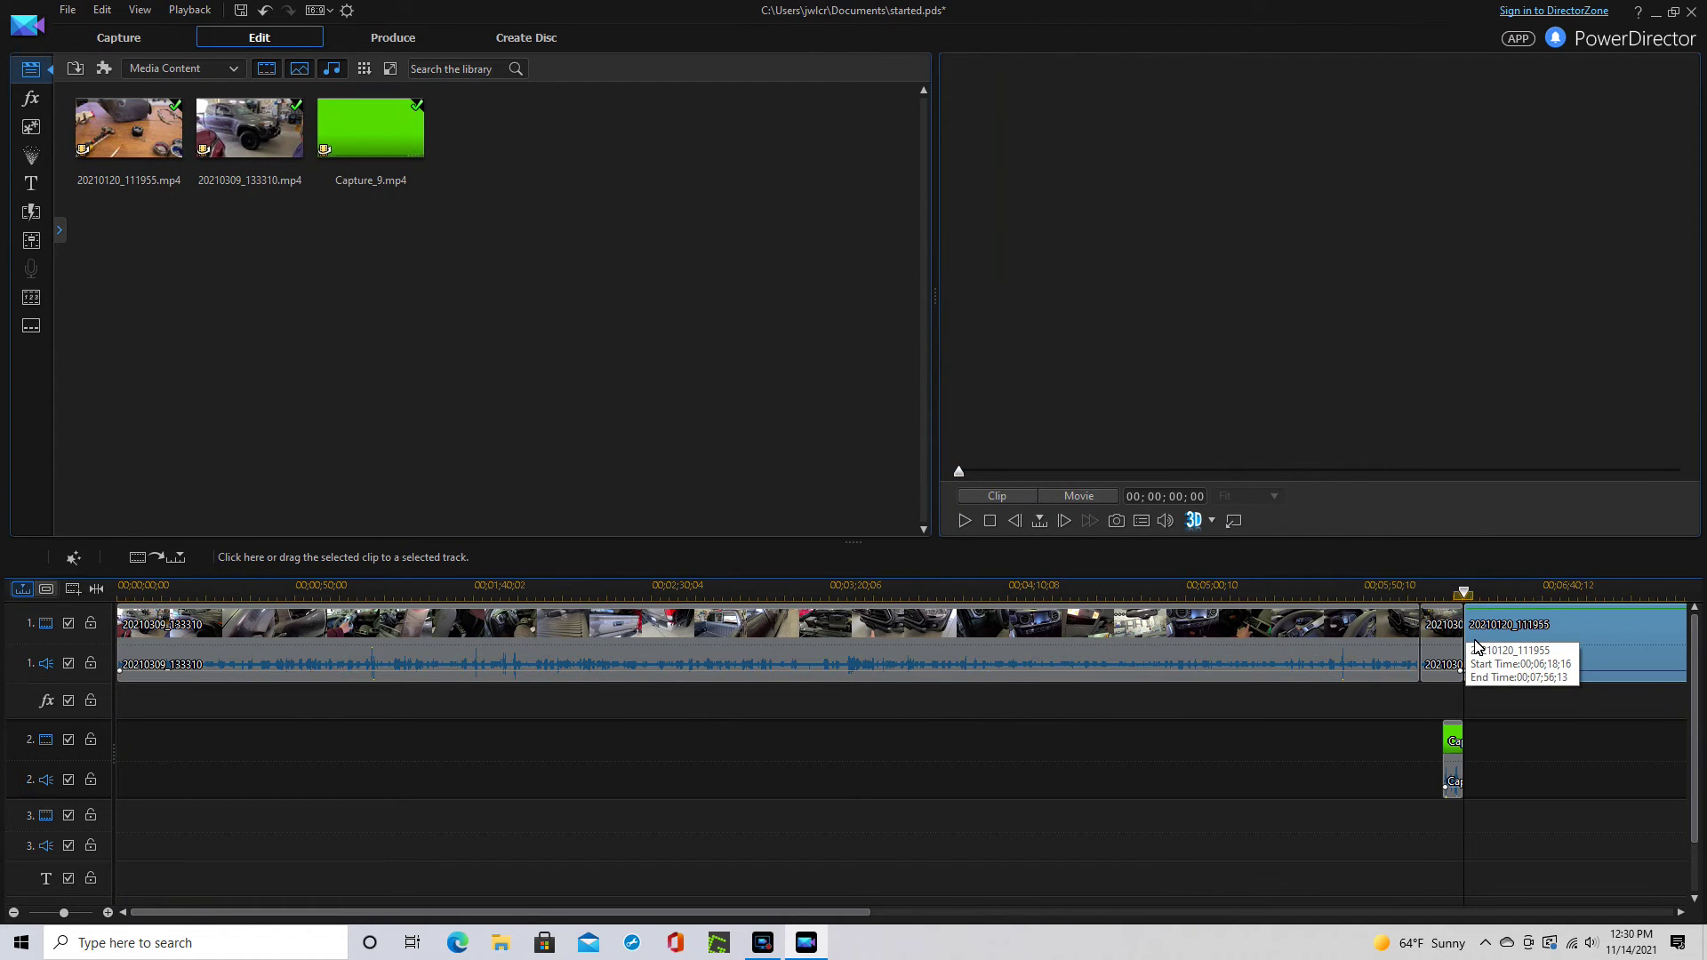
left_click_drag(1458, 743, 1600, 739)
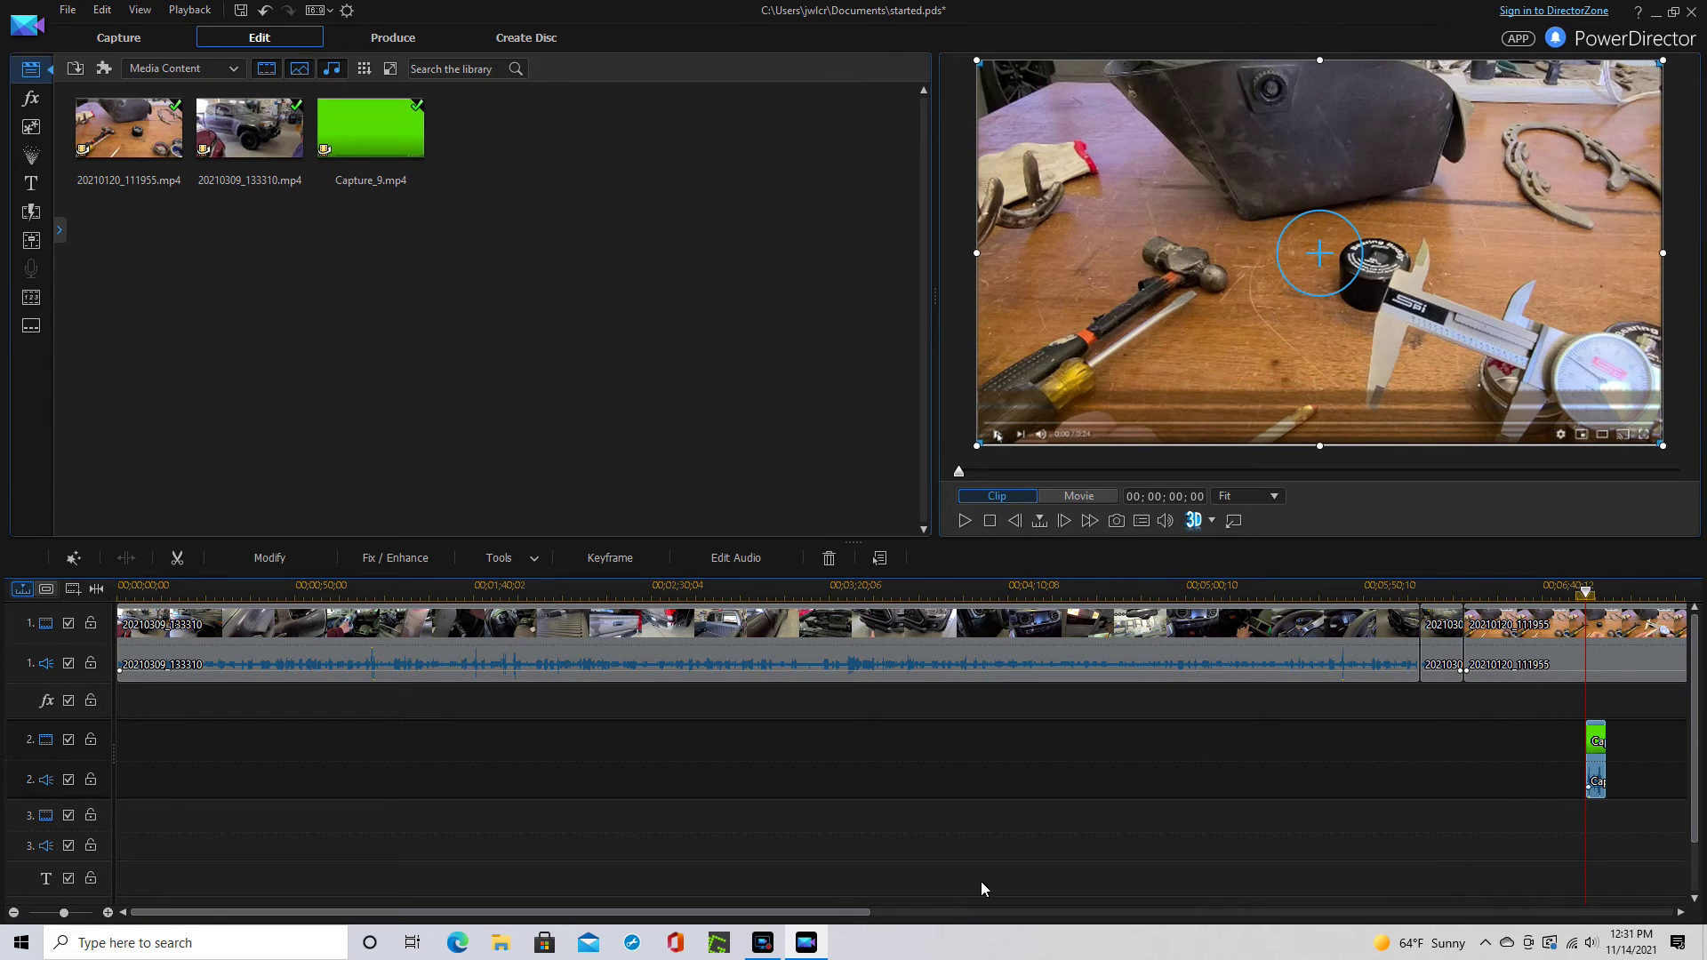
left_click_drag(800, 913, 1080, 913)
mouse_move(1033, 761)
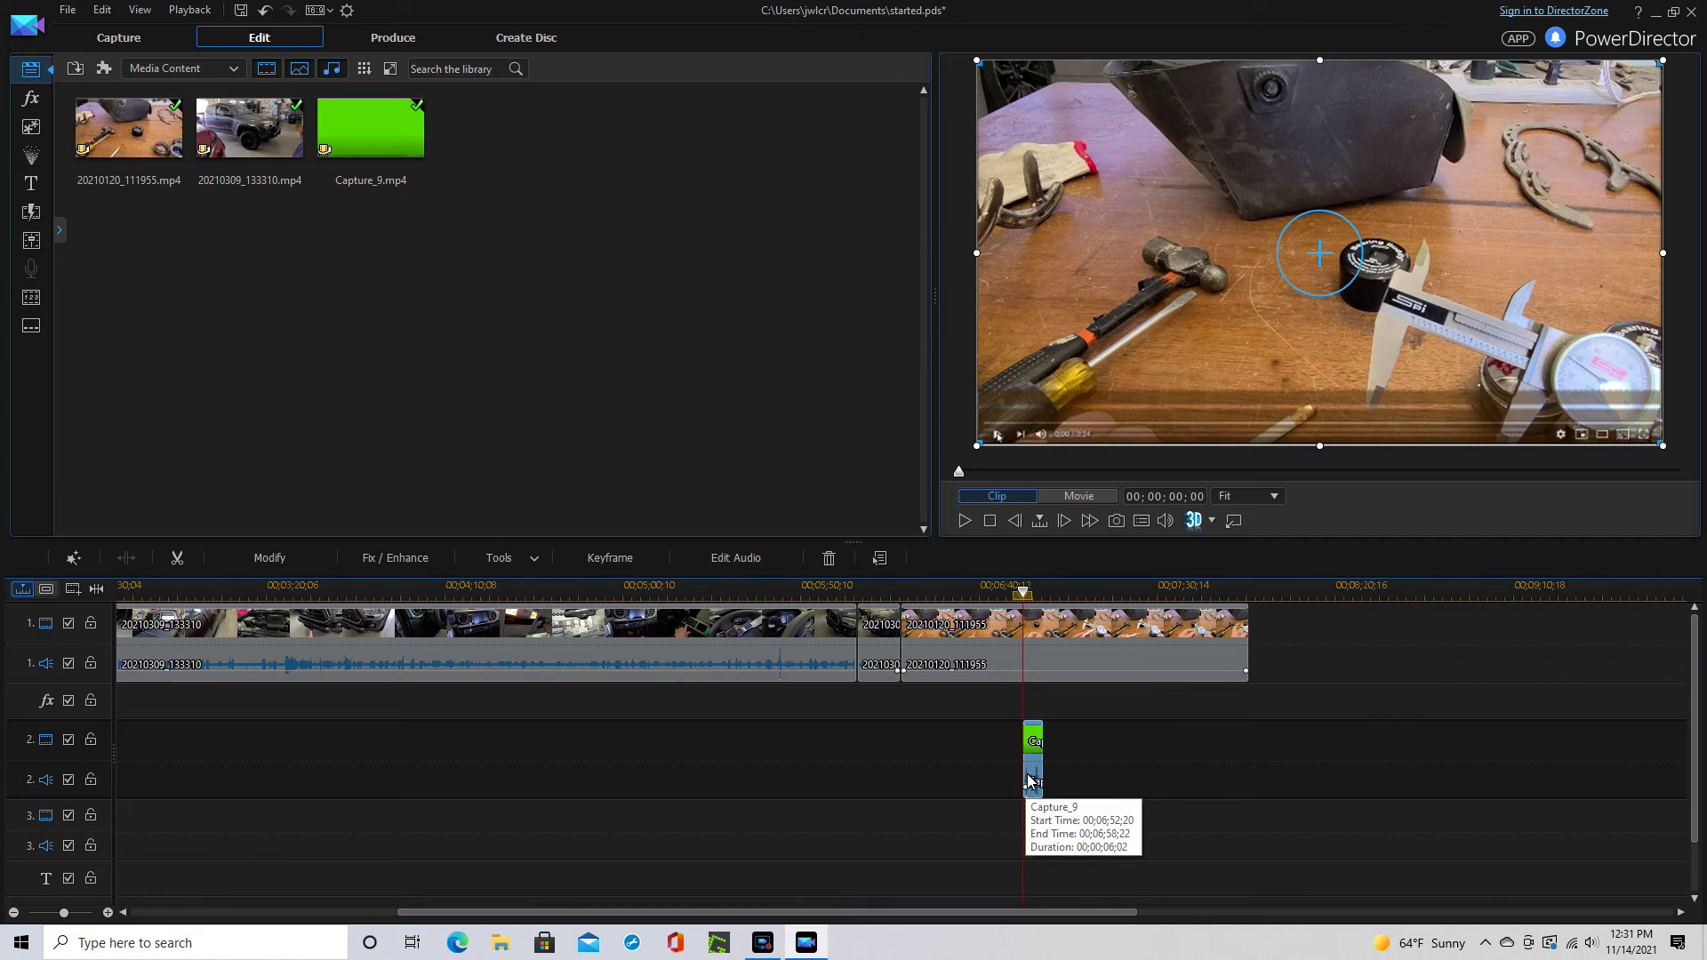
left_click_drag(1032, 766, 1238, 754)
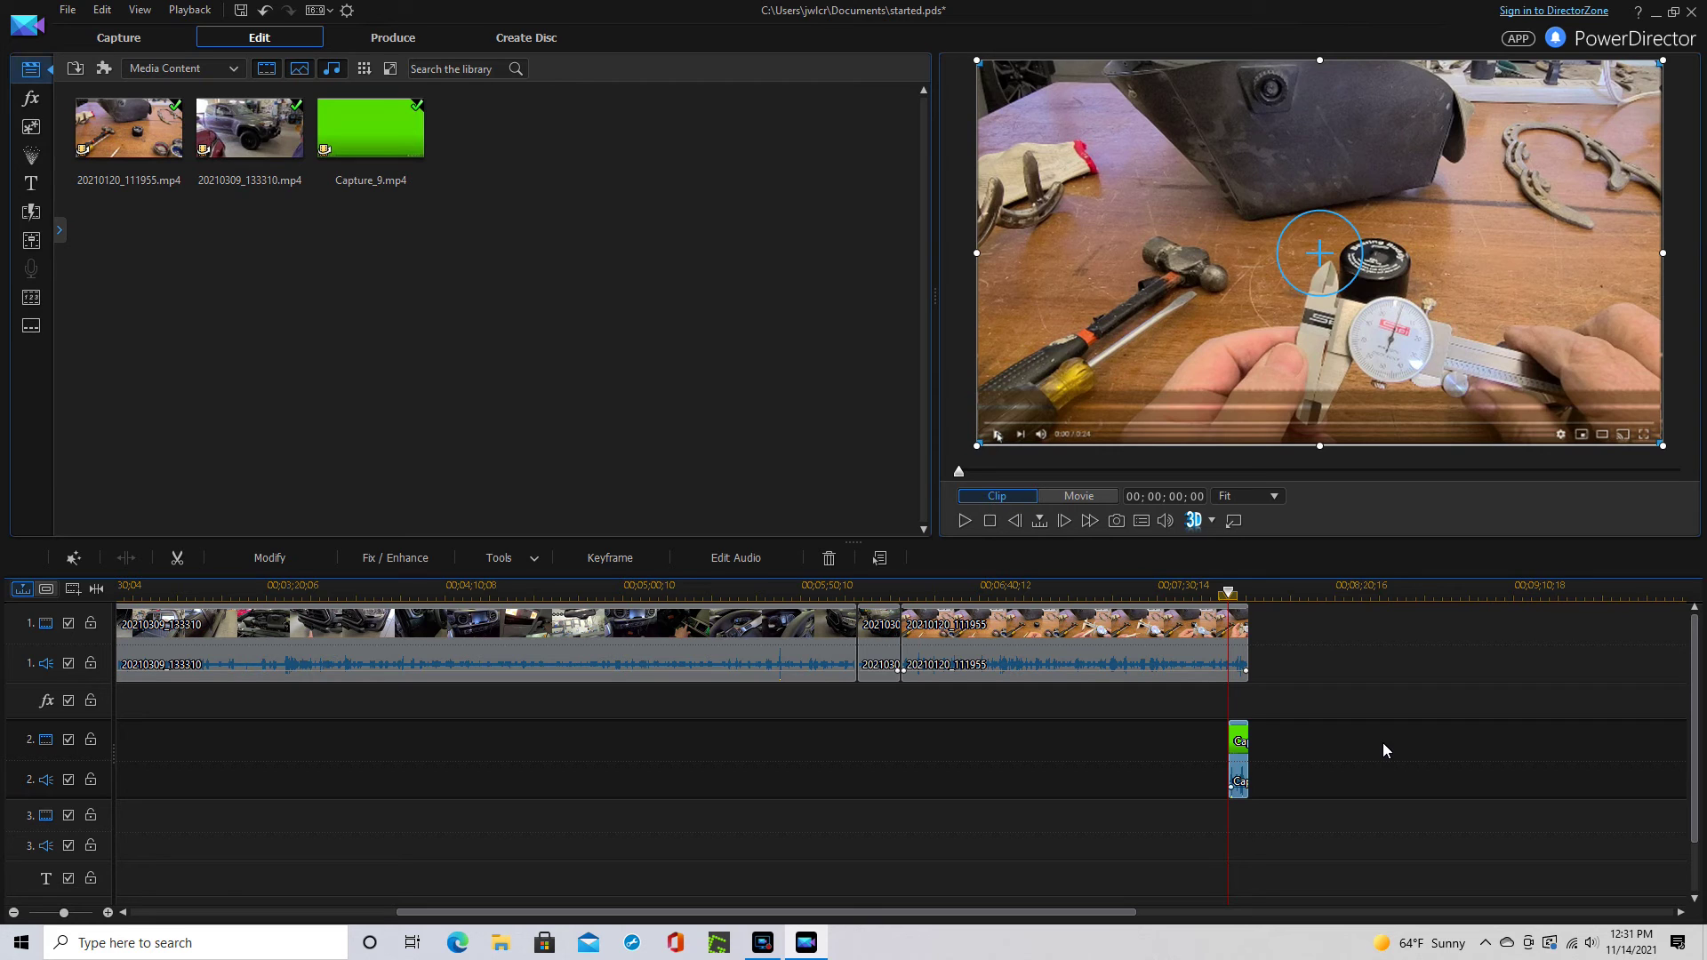
left_click(1239, 756)
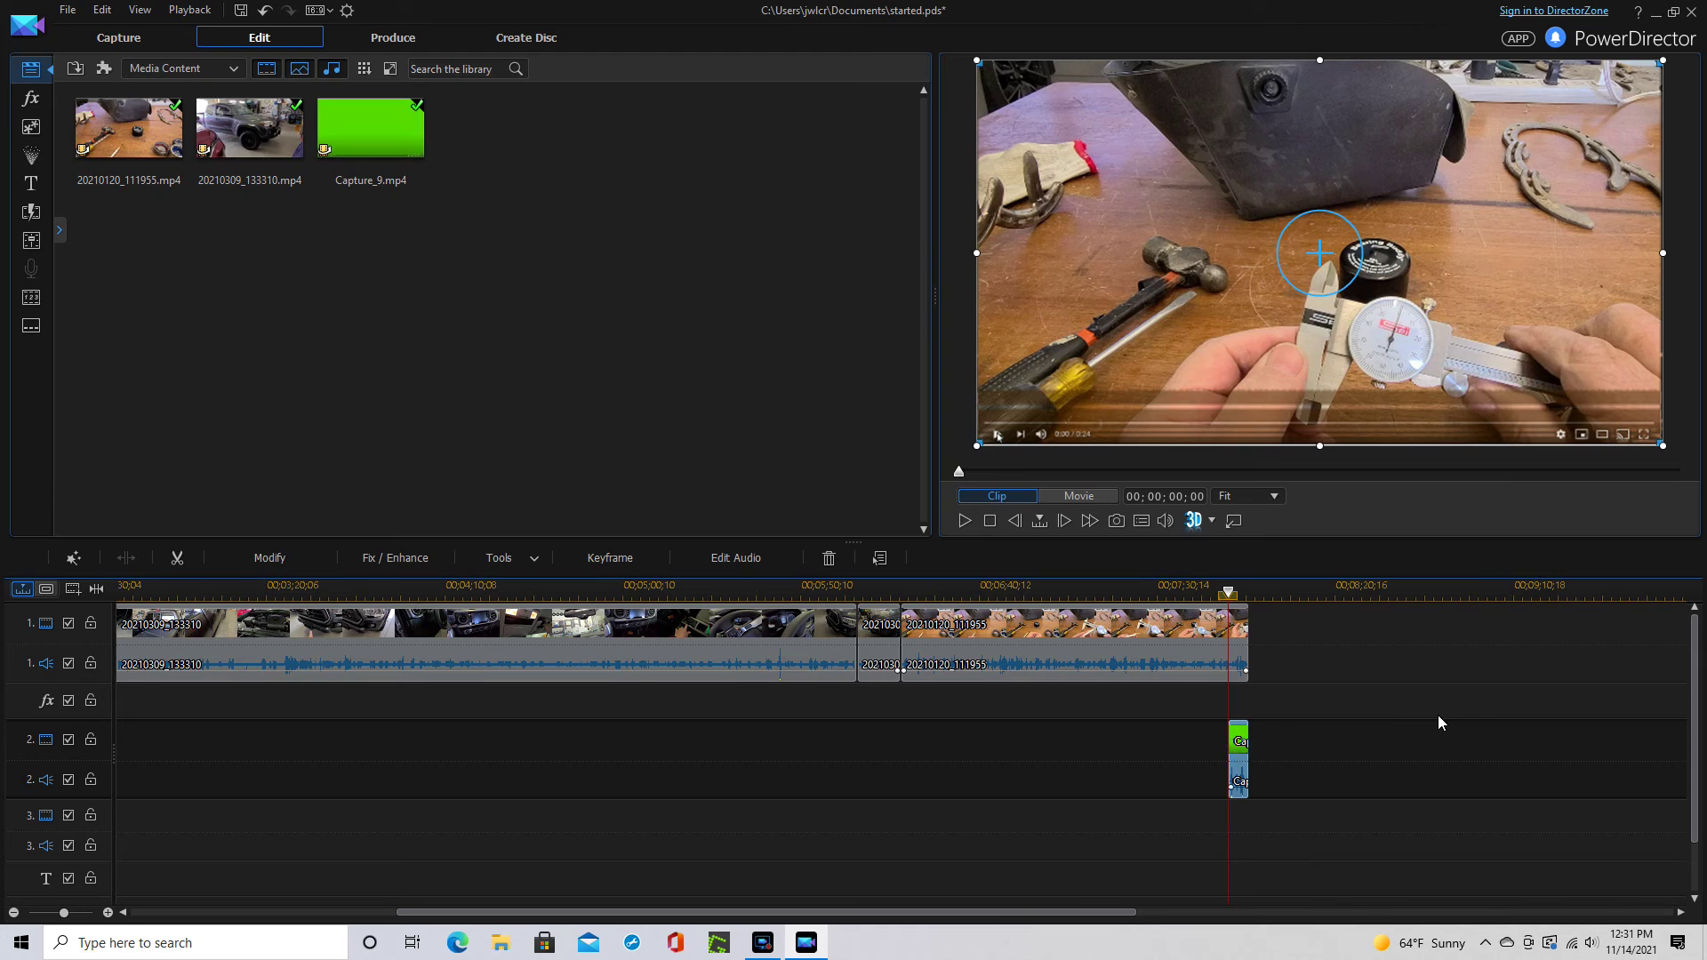